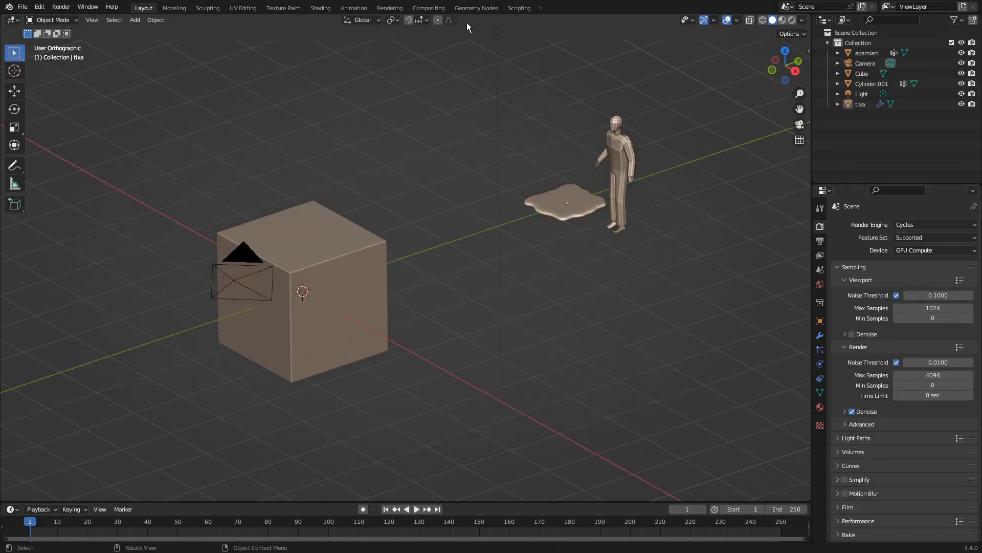
pyautogui.click(471, 9)
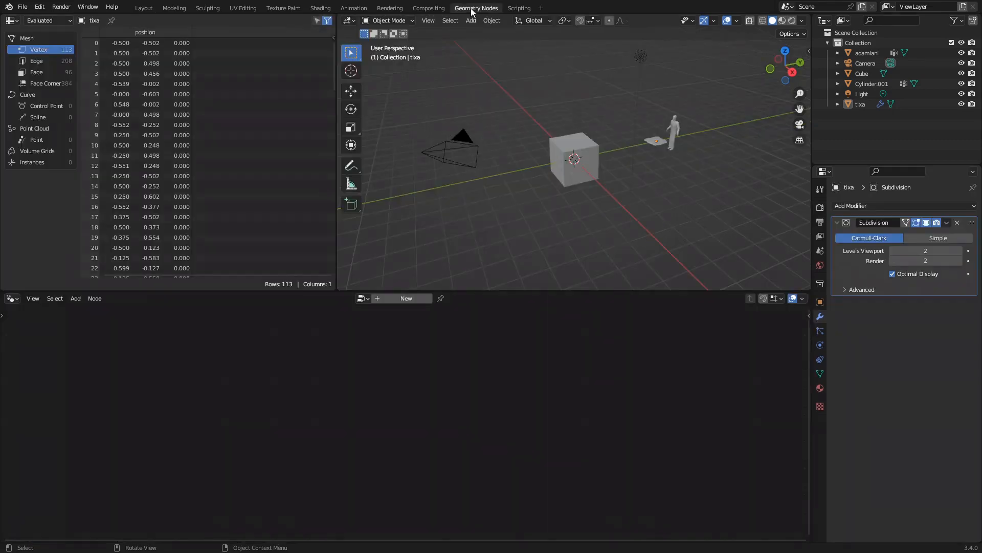
pyautogui.moveTo(576, 213)
pyautogui.mouseDown(button='middle')
pyautogui.moveTo(600, 220)
pyautogui.moveTo(575, 205)
pyautogui.mouseUp(button='middle')
pyautogui.scroll(5, 689, 124)
pyautogui.click(505, 223)
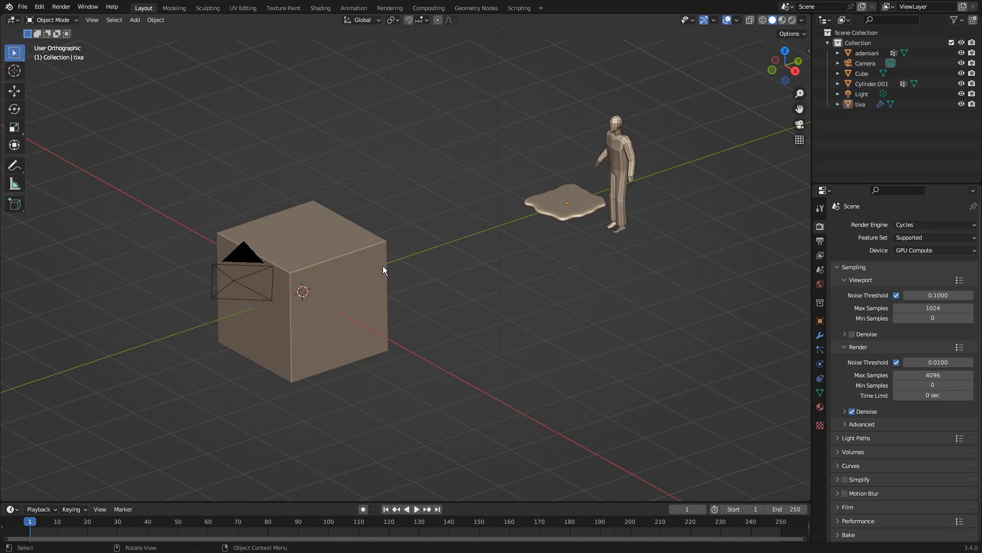
# Switch to the Geometry Nodes workspace and create a new geometry node tree on the cube.
pyautogui.click(472, 9)
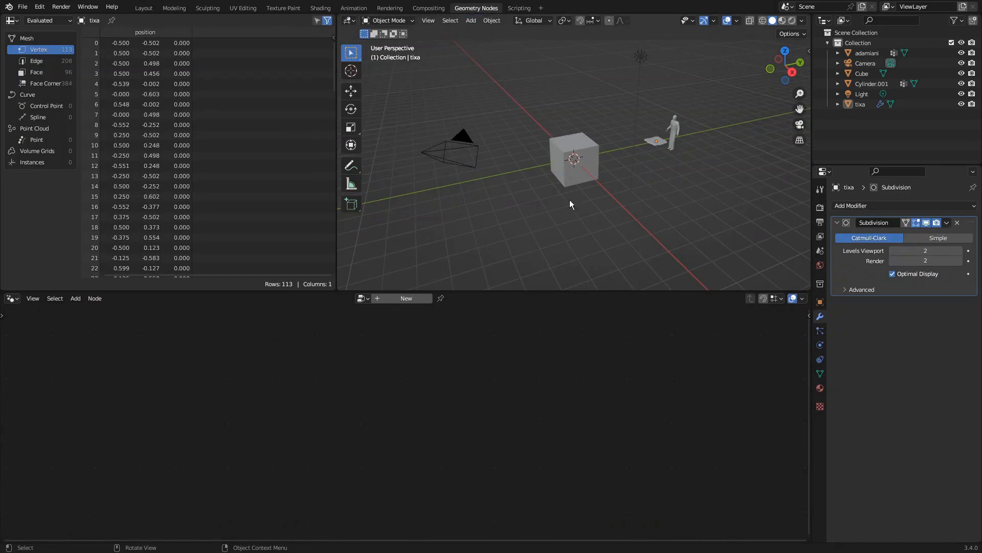
pyautogui.moveTo(570, 200)
pyautogui.mouseDown(button='middle')
pyautogui.moveTo(600, 220)
pyautogui.moveTo(574, 208)
pyautogui.mouseUp(button='middle')
pyautogui.scroll(4, 689, 124)
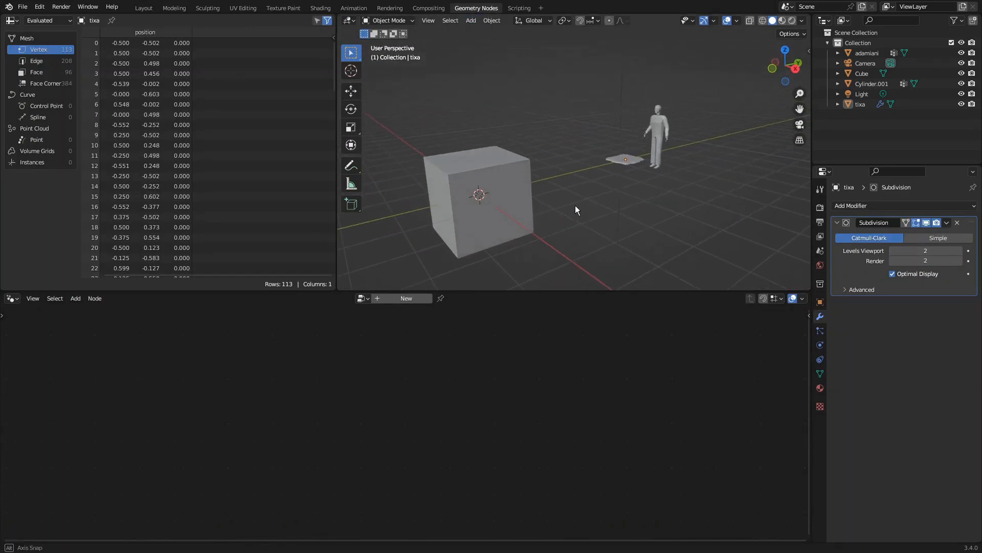
pyautogui.click(505, 224)
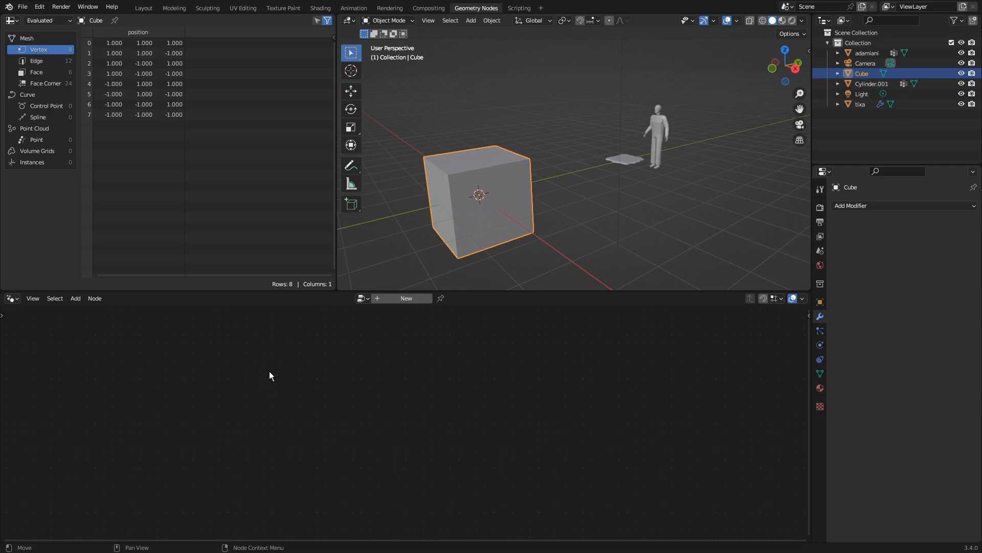
pyautogui.click(403, 298)
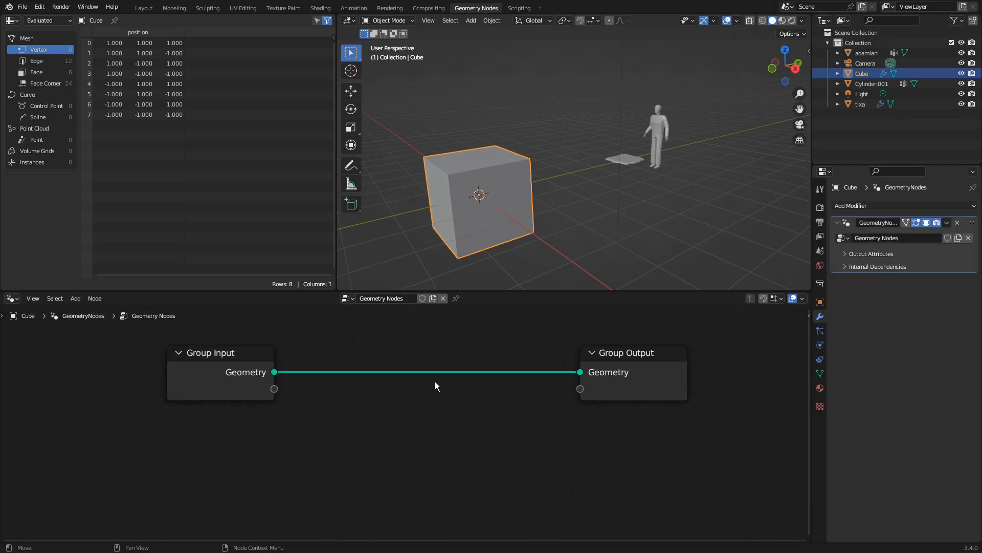
pyautogui.scroll(-2, 423, 411)
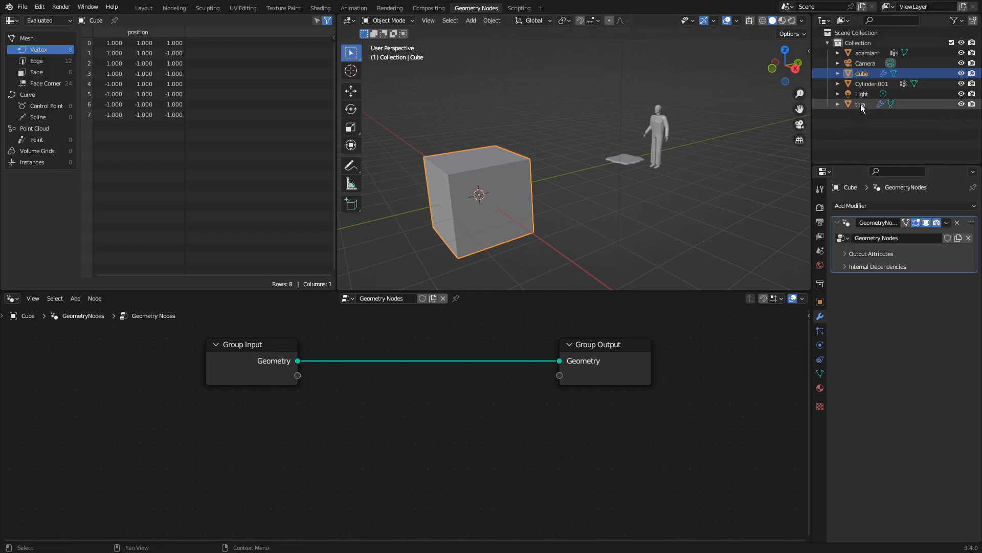
# Add Object Info nodes for the tixa and adamiani objects to the cube's node tree.
pyautogui.click(633, 159)
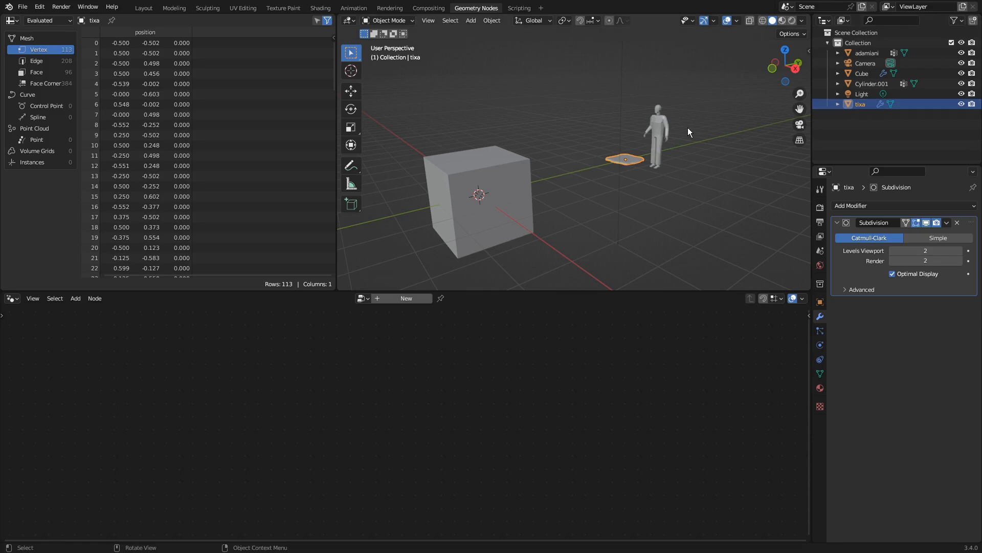
pyautogui.click(667, 125)
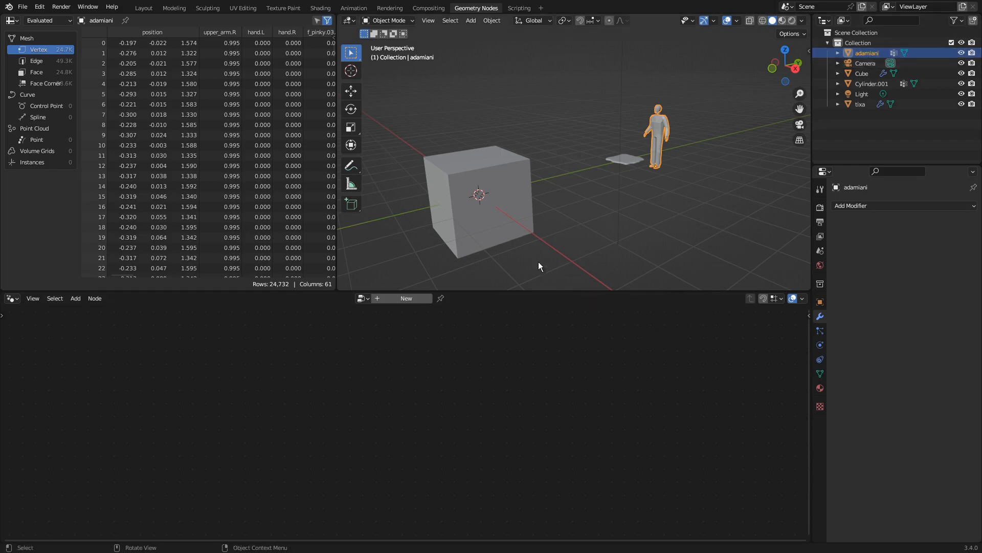
pyautogui.click(518, 229)
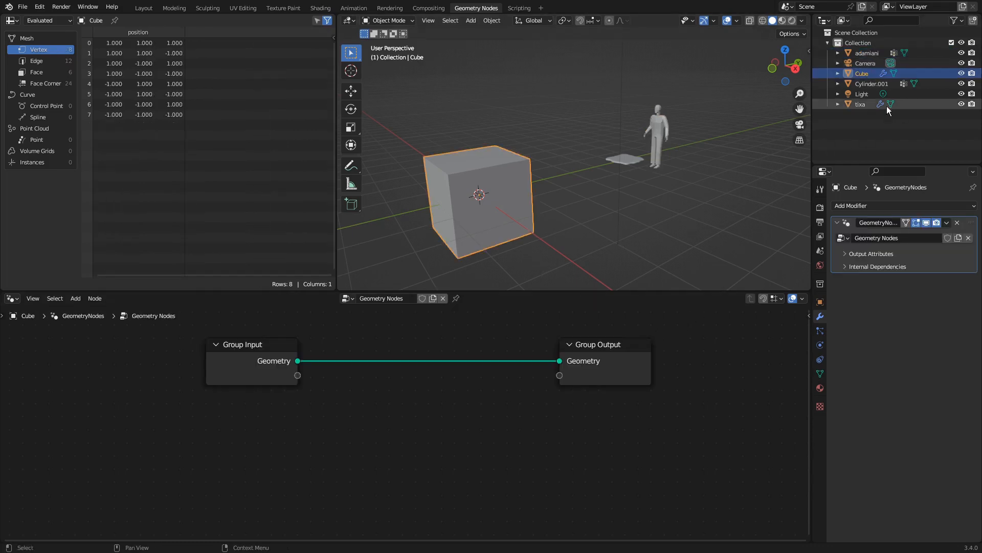
pyautogui.moveTo(858, 105); pyautogui.dragTo(216, 497)
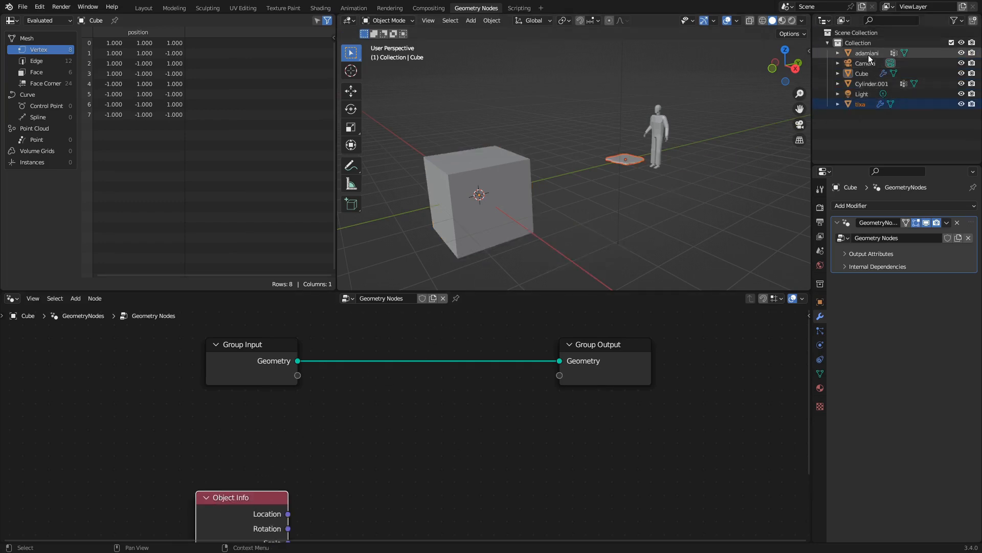
pyautogui.moveTo(868, 58); pyautogui.dragTo(117, 405)
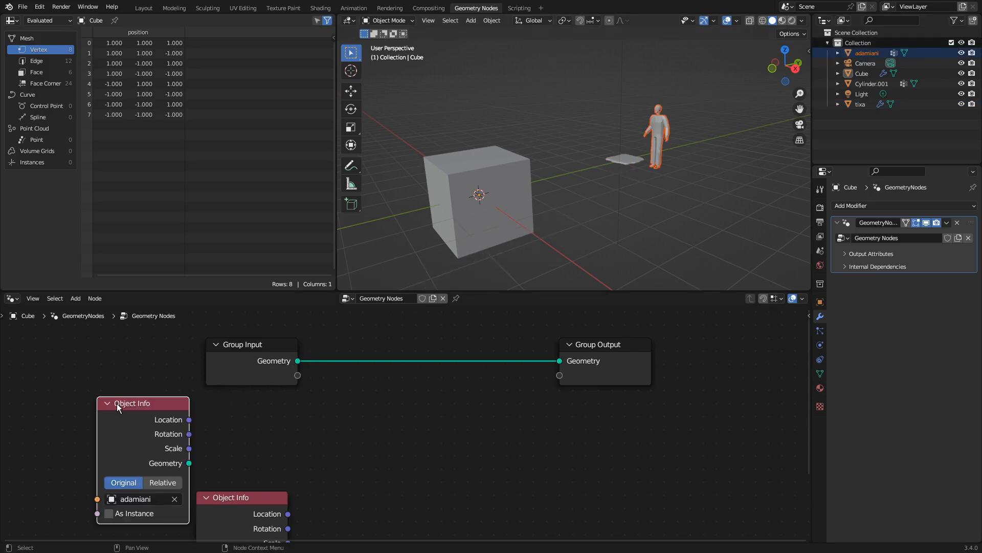
pyautogui.click(342, 477)
pyautogui.scroll(-6, 587, 333)
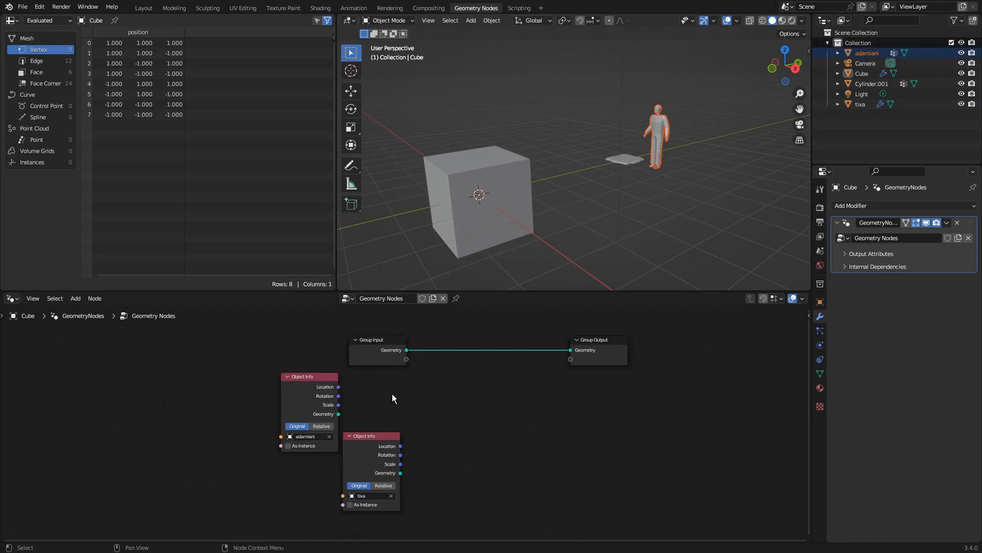
# Delete the Group Input node and connect the adamiani Object Info node's Geometry to the Group Output.
pyautogui.click(377, 356)
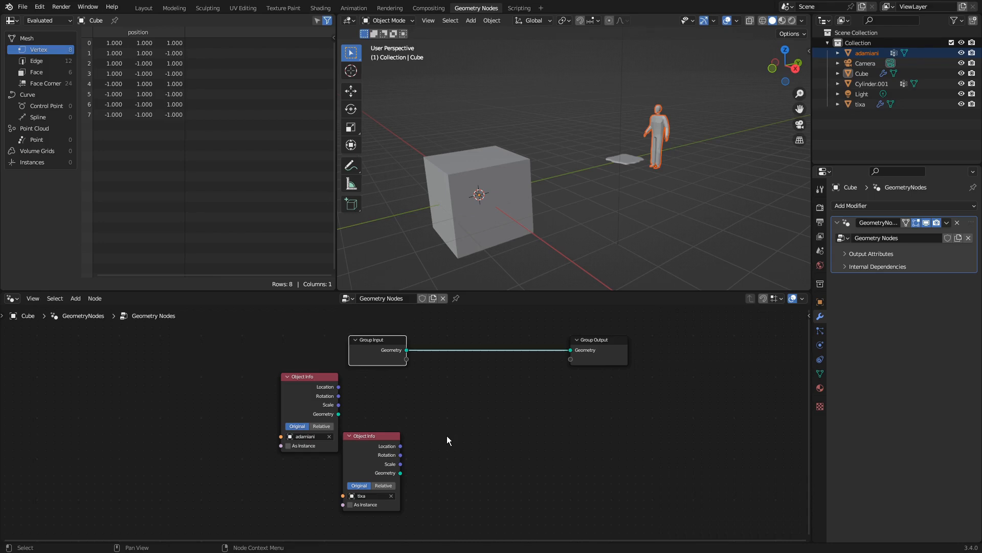
pyautogui.press('x')
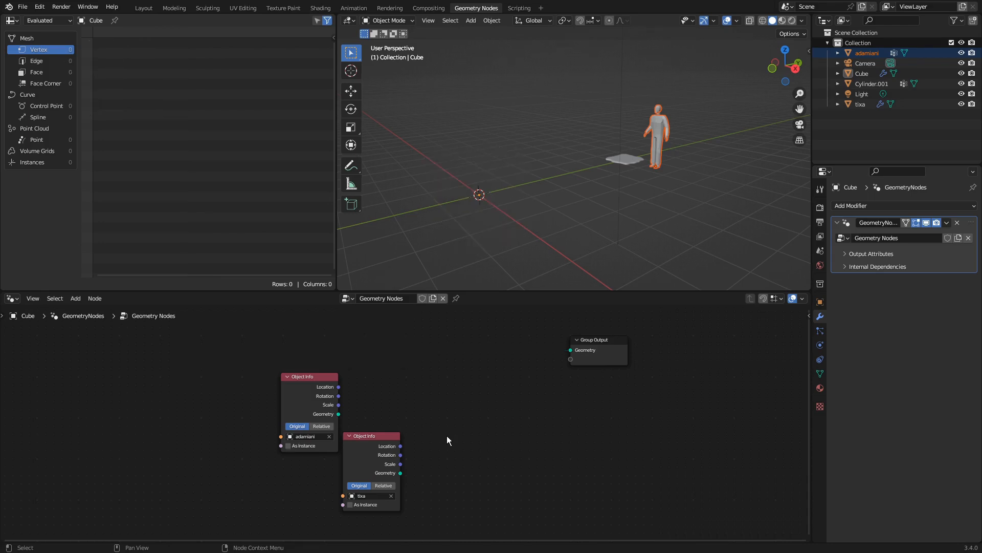
pyautogui.moveTo(302, 380); pyautogui.dragTo(583, 335)
pyautogui.scroll(1, 500, 436)
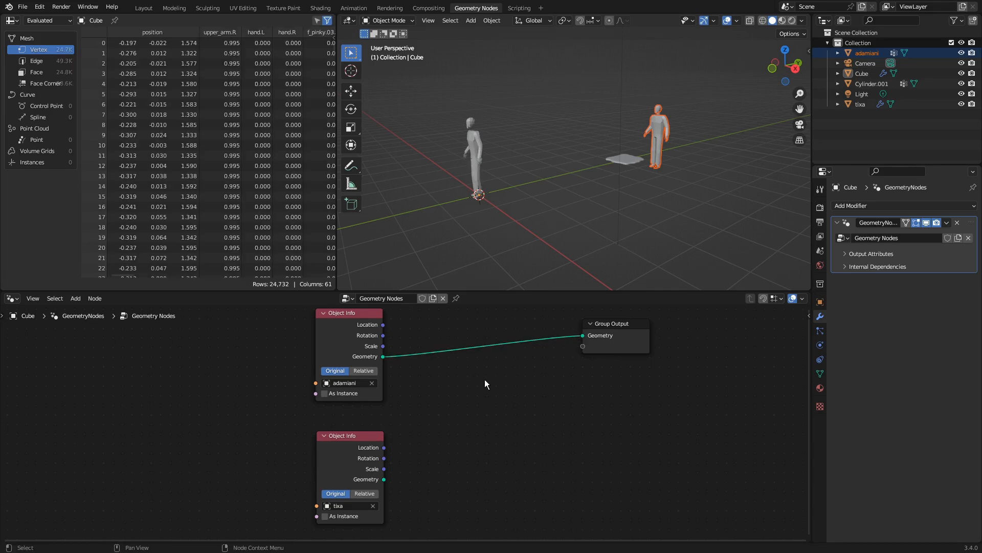
pyautogui.moveTo(515, 264); pyautogui.dragTo(538, 226, button='middle')
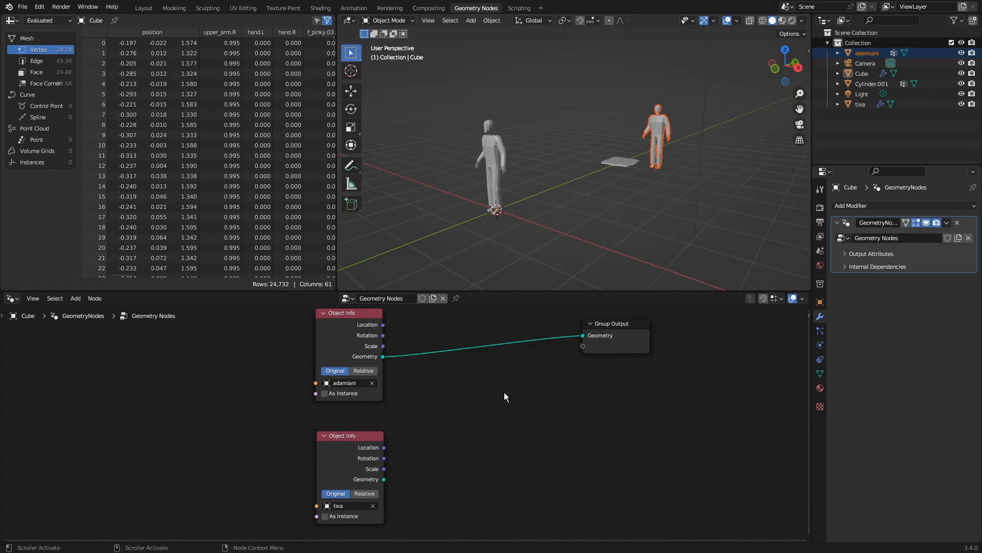
# Insert a Set Position node on the link between the adamiani Object Info node and the Group Output.
pyautogui.press('F3')
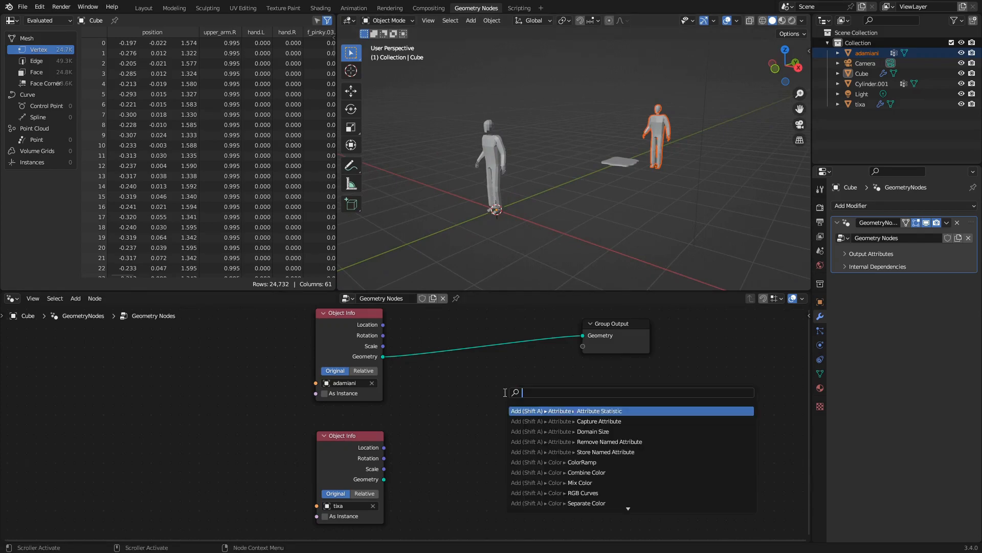
pyautogui.write('set')
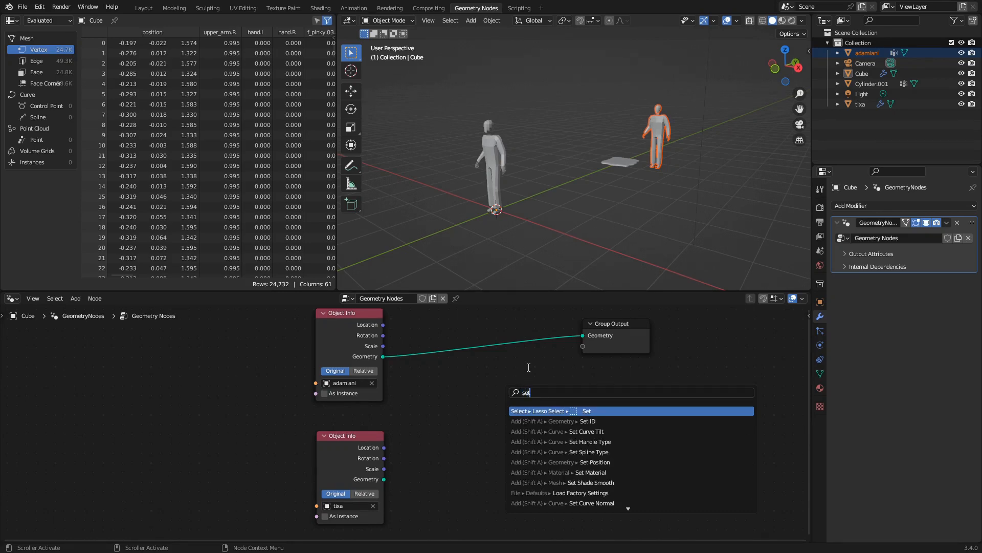
pyautogui.click(608, 462)
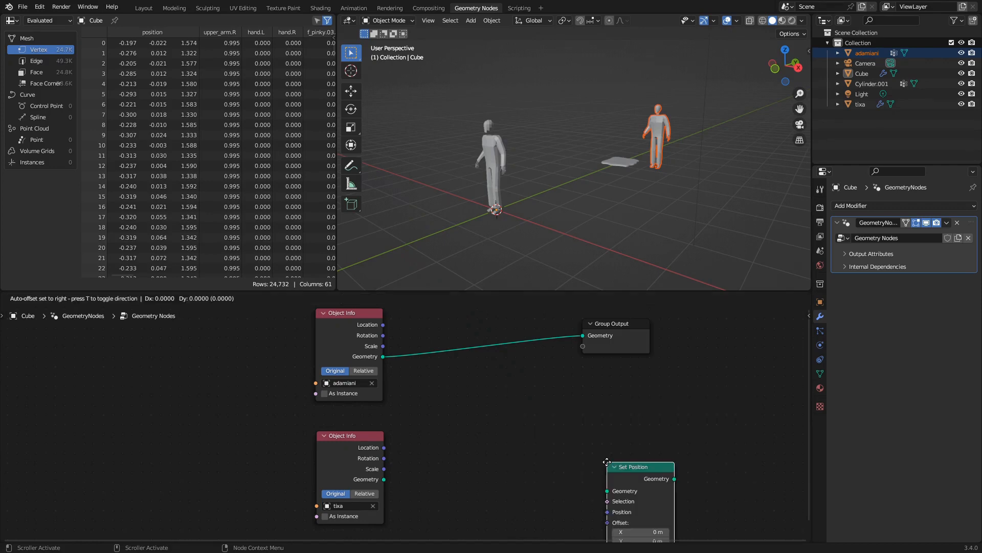
pyautogui.click(495, 319)
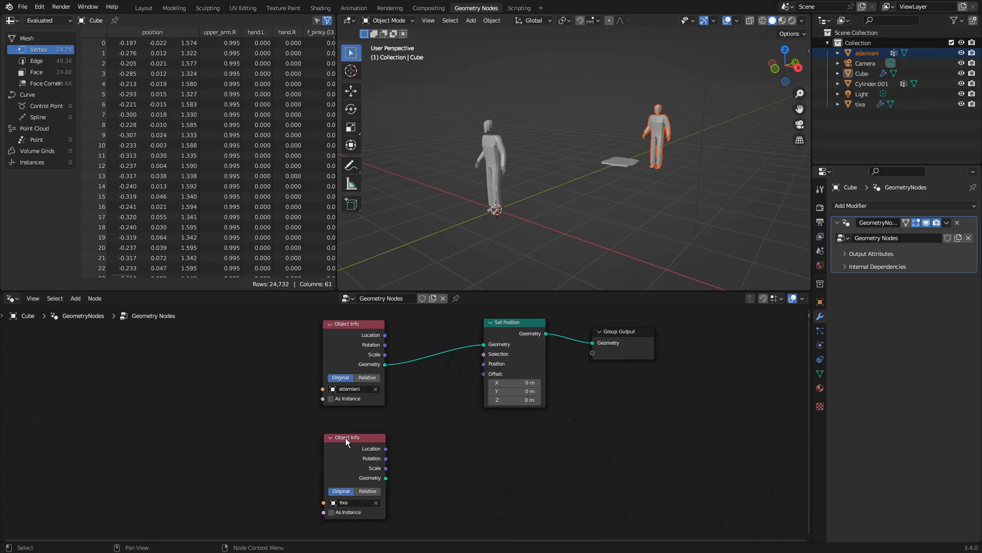
# Spread the two Object Info nodes apart and place a Sample Nearest node beside the tixa one.
pyautogui.moveTo(345, 438); pyautogui.dragTo(204, 417)
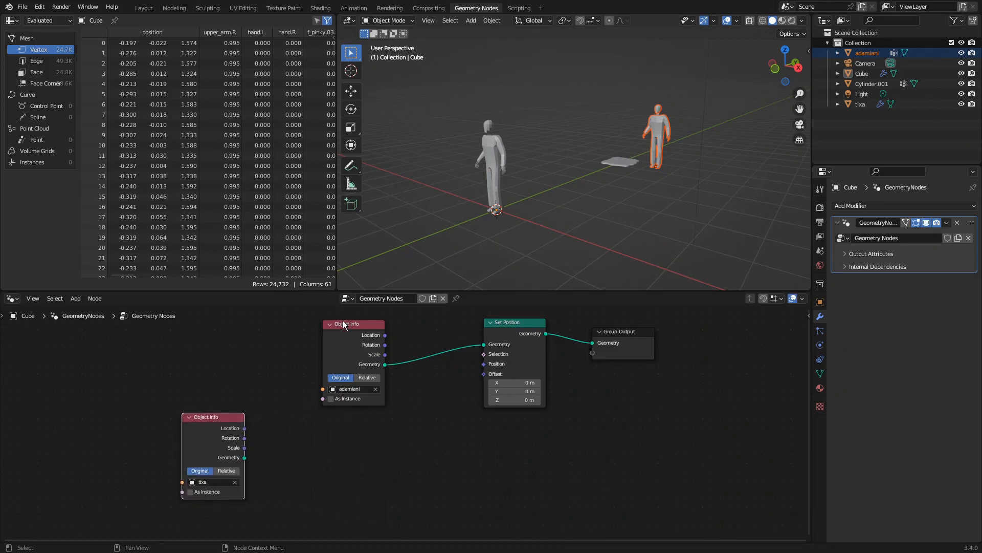
pyautogui.moveTo(344, 324); pyautogui.dragTo(345, 303)
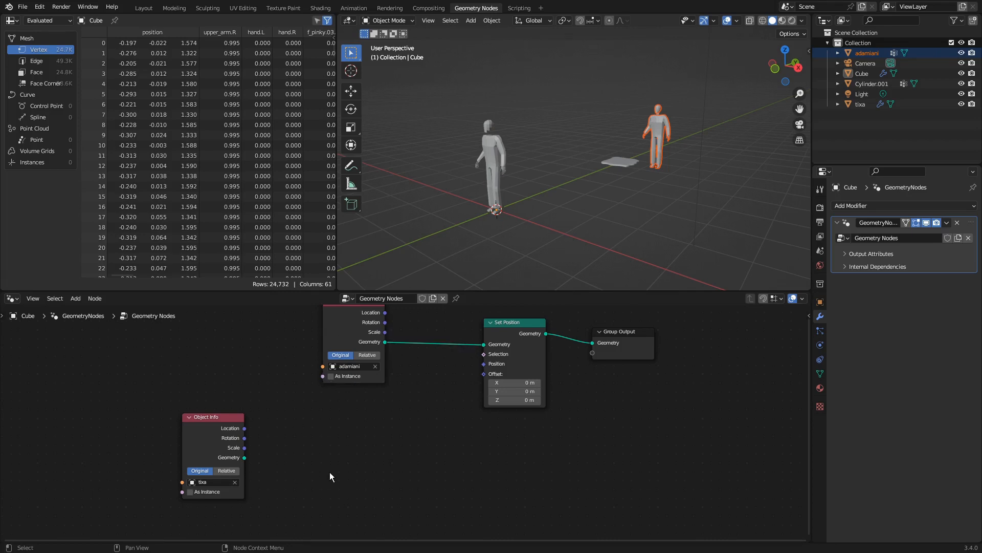
pyautogui.click(75, 299)
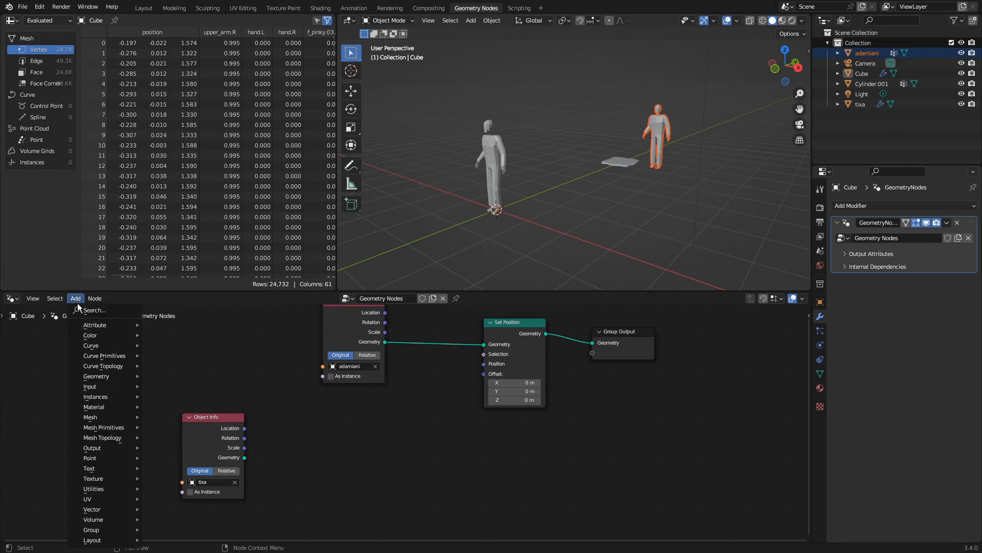
pyautogui.click(89, 308)
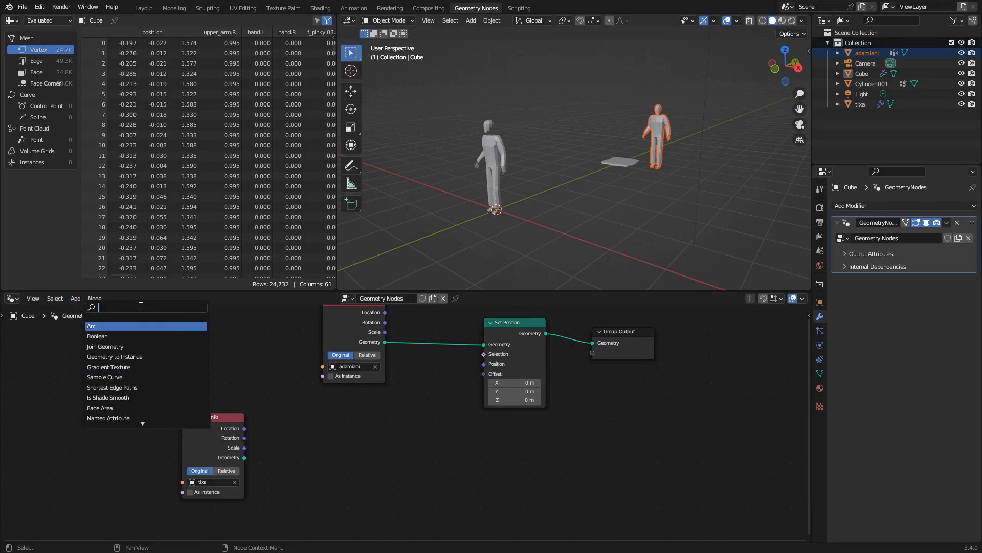
pyautogui.write('sa')
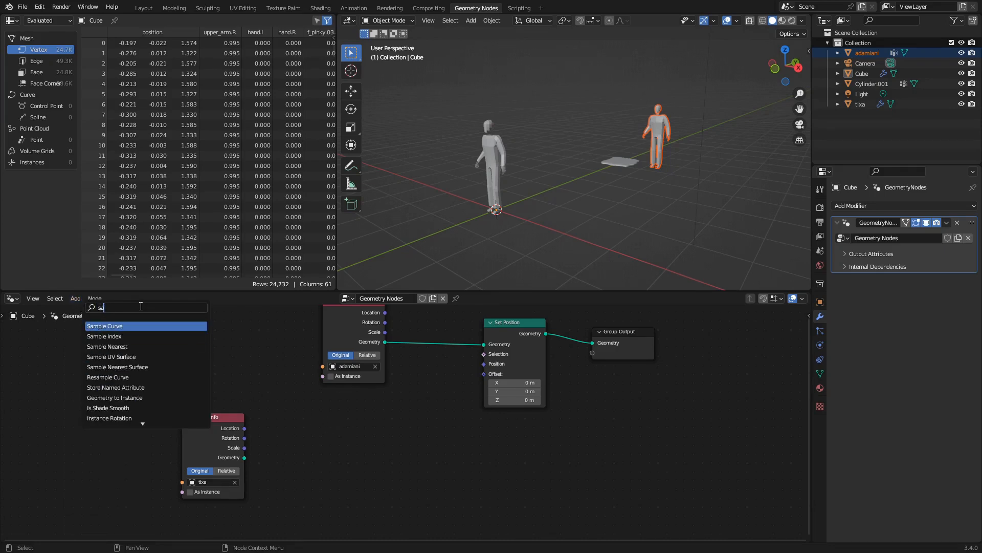
pyautogui.write('mple')
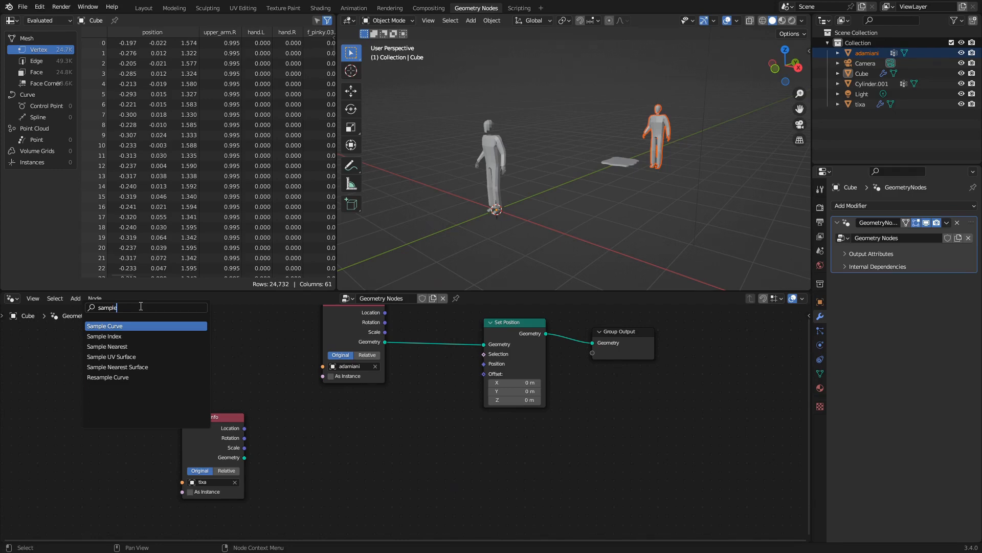
pyautogui.click(110, 346)
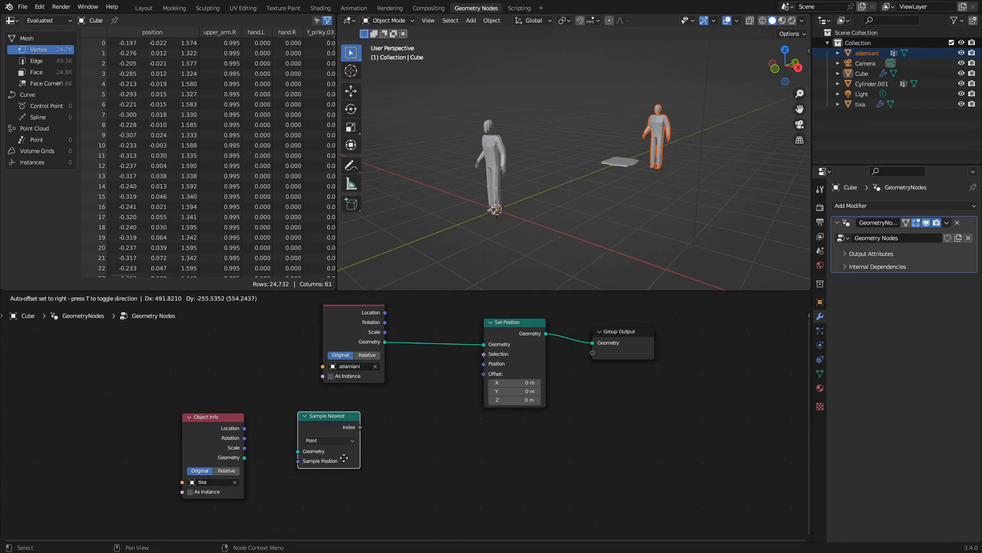
pyautogui.click(341, 451)
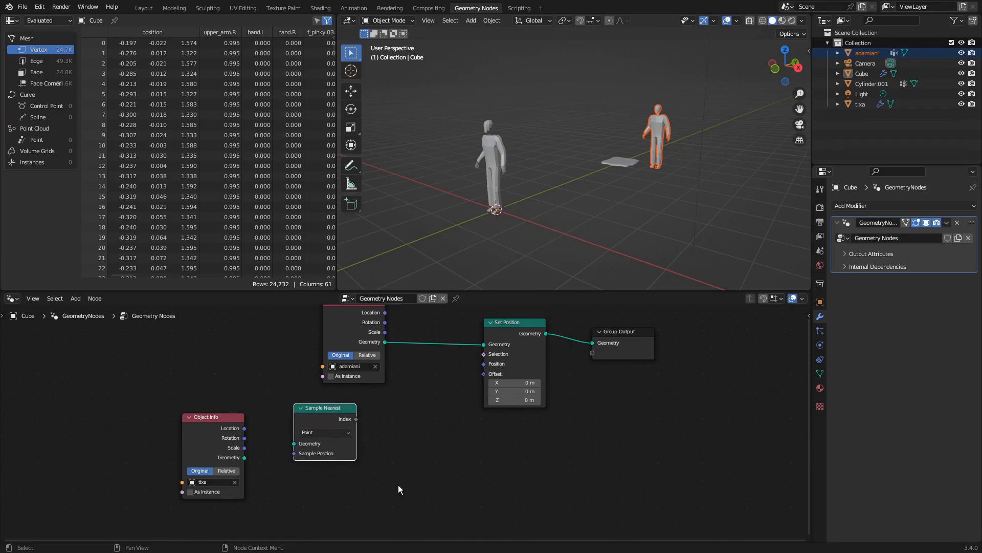
# Add a Sample Index node beside the Sample Nearest node.
pyautogui.click(75, 298)
pyautogui.click(91, 310)
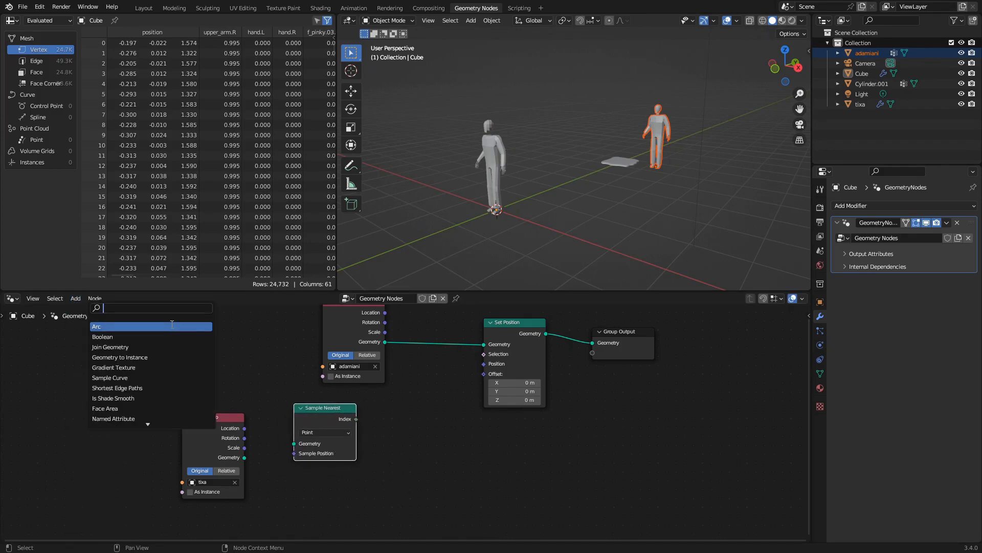
pyautogui.write('sam')
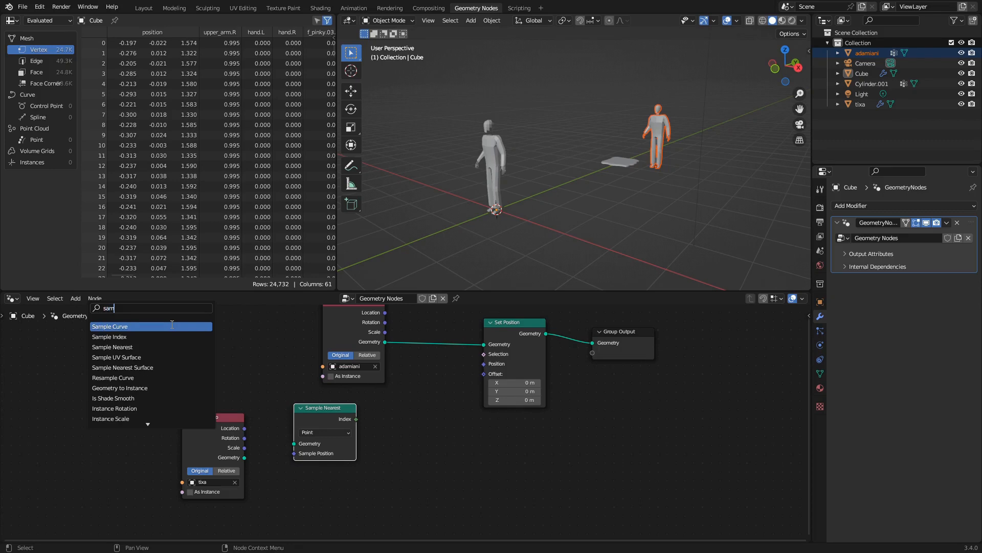
pyautogui.write('pl')
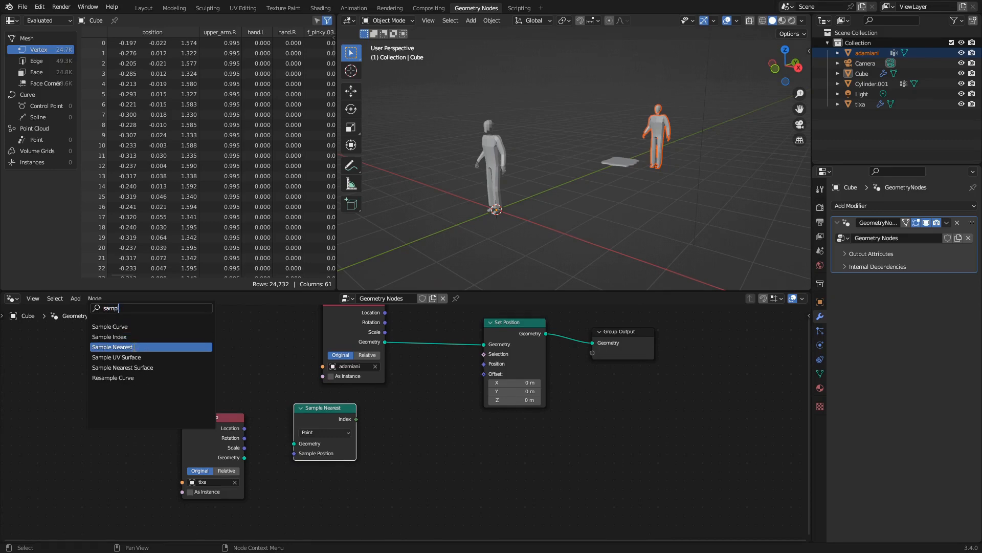
pyautogui.click(134, 339)
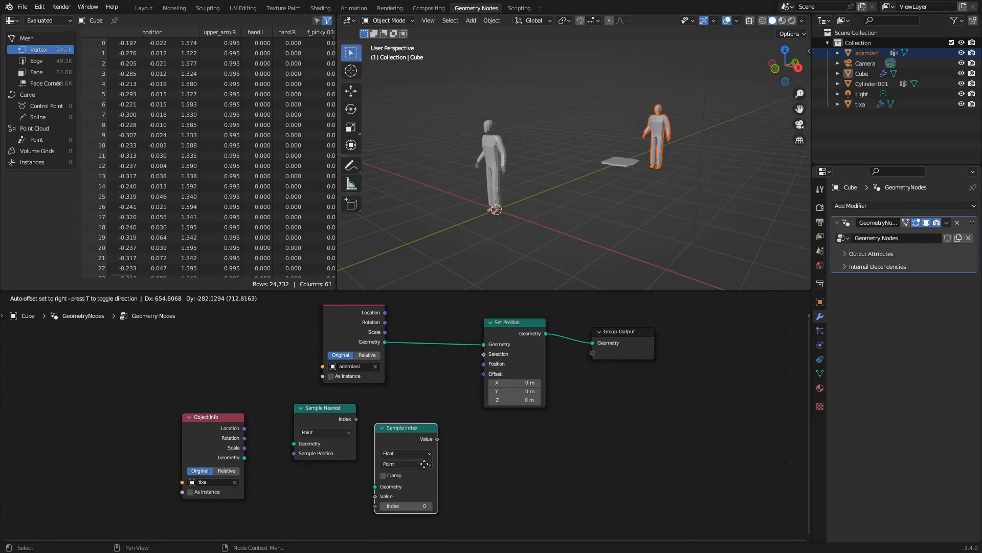
pyautogui.click(427, 453)
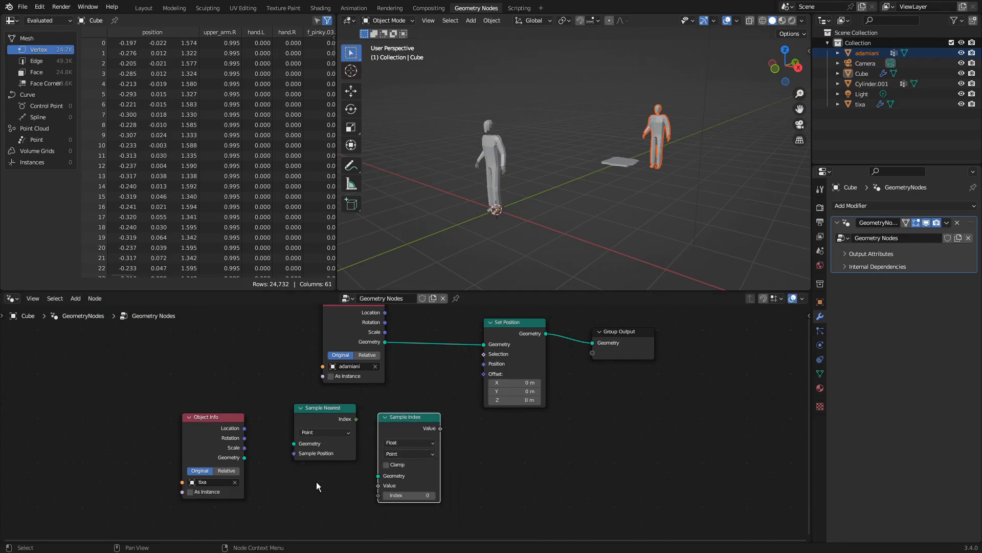
# Add a Position input node below the Sample Nearest node.
pyautogui.scroll(-1, 318, 506)
pyautogui.press('F3')
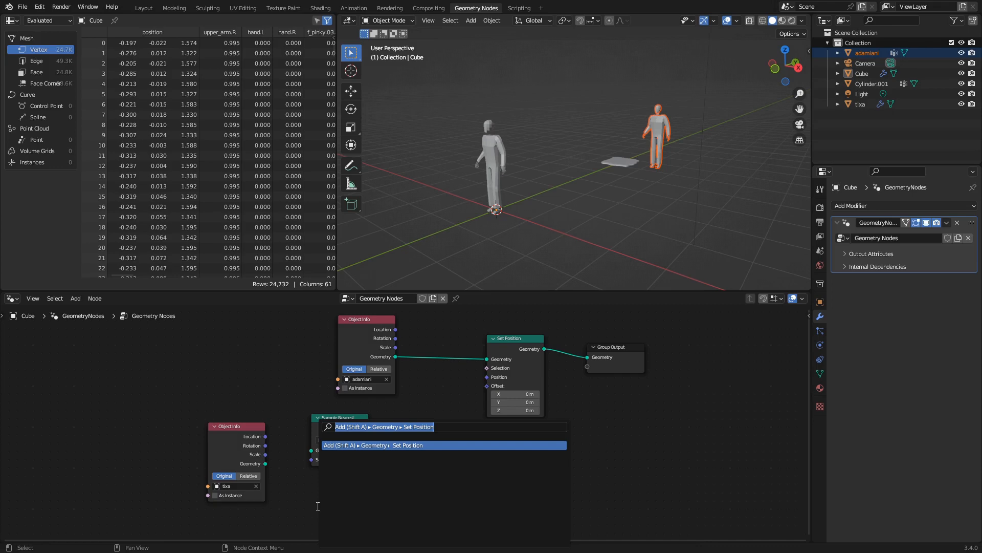
pyautogui.write('posi')
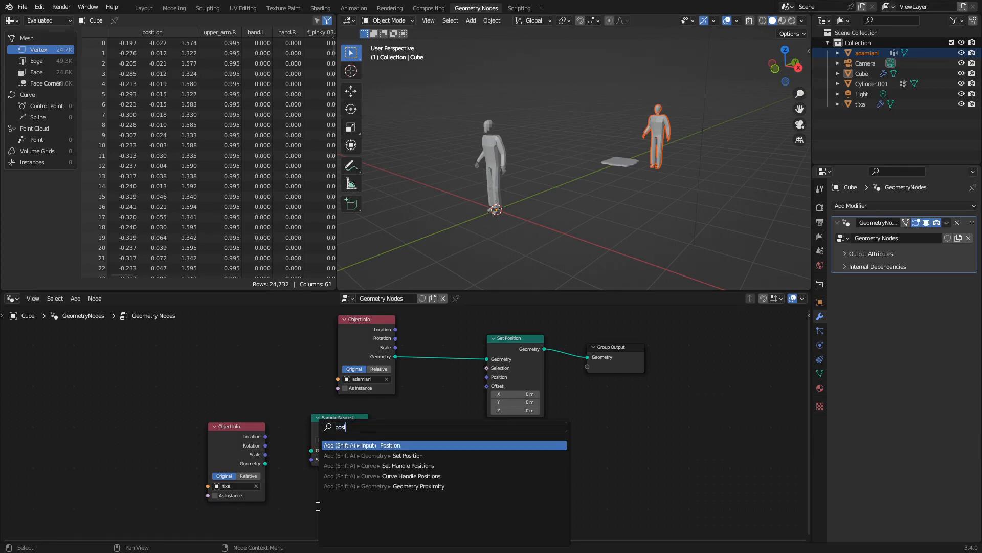
pyautogui.click(333, 445)
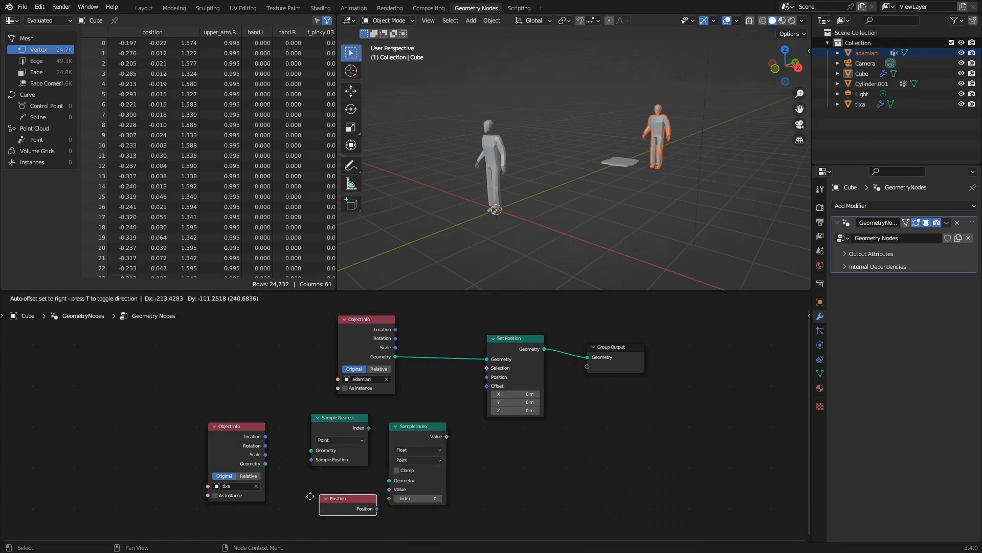
pyautogui.click(294, 493)
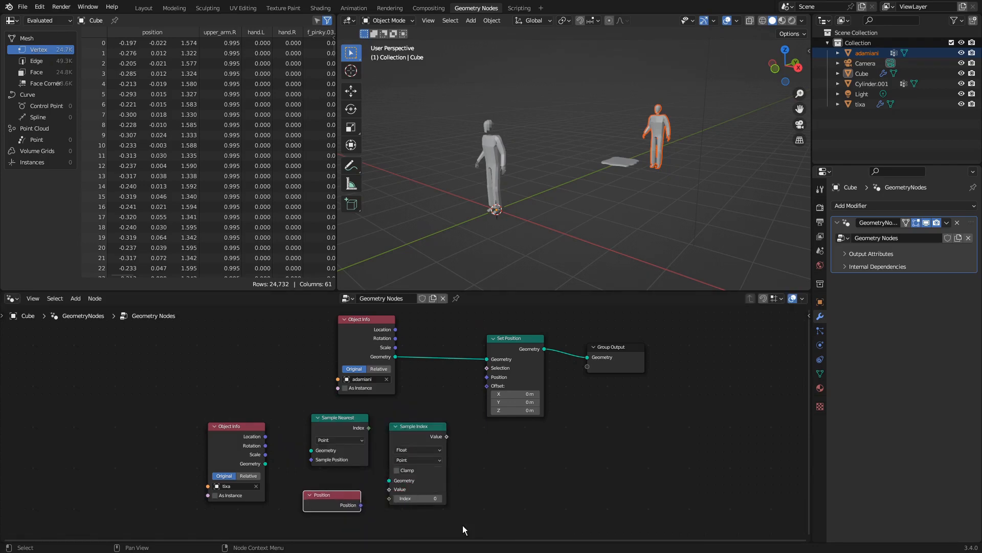
pyautogui.click(557, 490)
# Add a Mix Color node beside the Sample Index node, below Set Position.
pyautogui.click(76, 298)
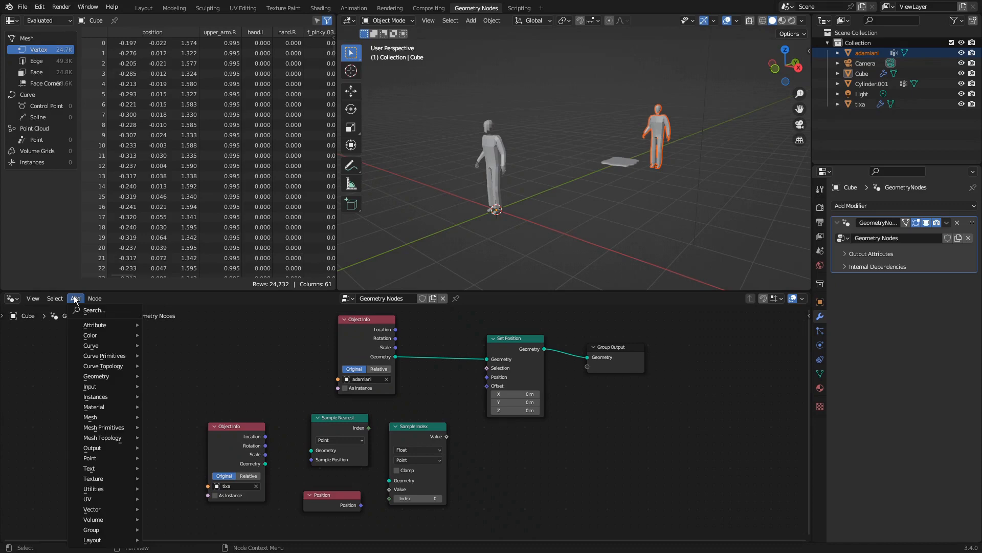
pyautogui.moveTo(106, 338)
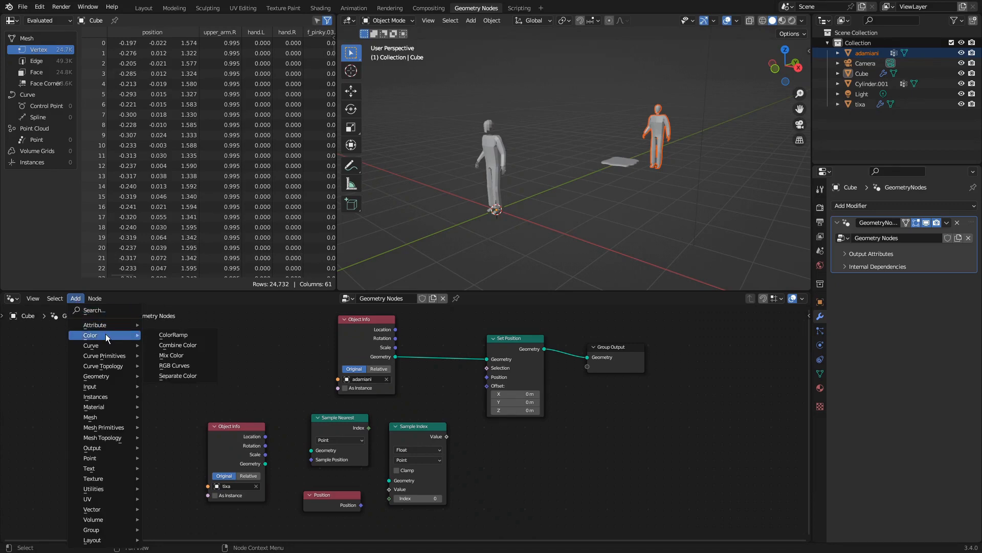
pyautogui.click(191, 355)
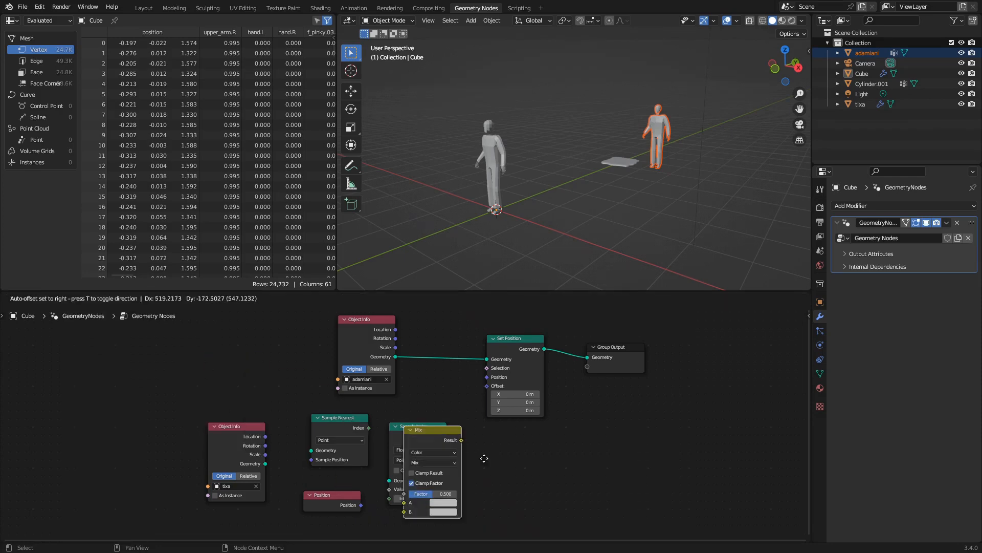
pyautogui.click(482, 428)
# Connect the tixa Geometry to both Sample Nearest and Sample Index, and feed the Sample Nearest Index into Sample Index.
pyautogui.scroll(2, 322, 438)
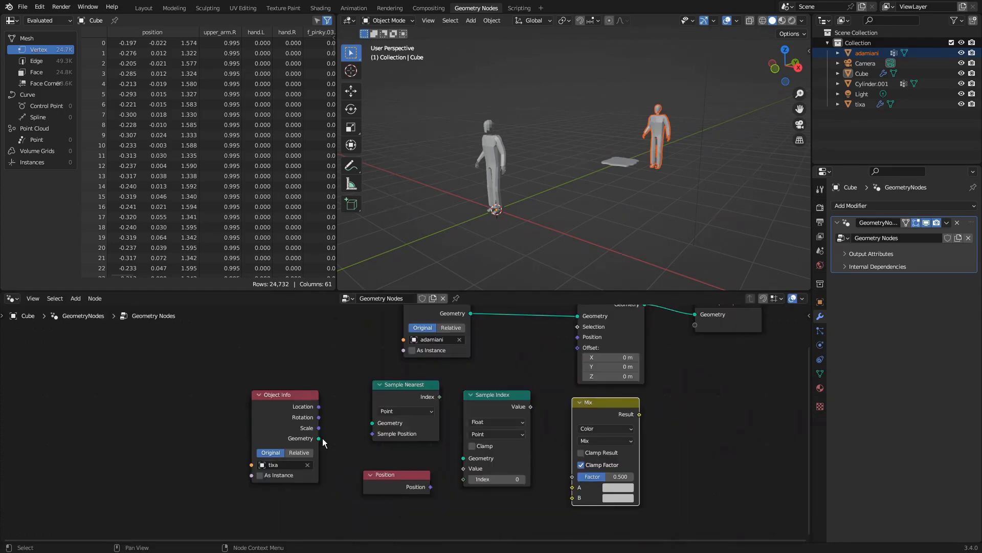
pyautogui.moveTo(320, 438); pyautogui.dragTo(372, 422)
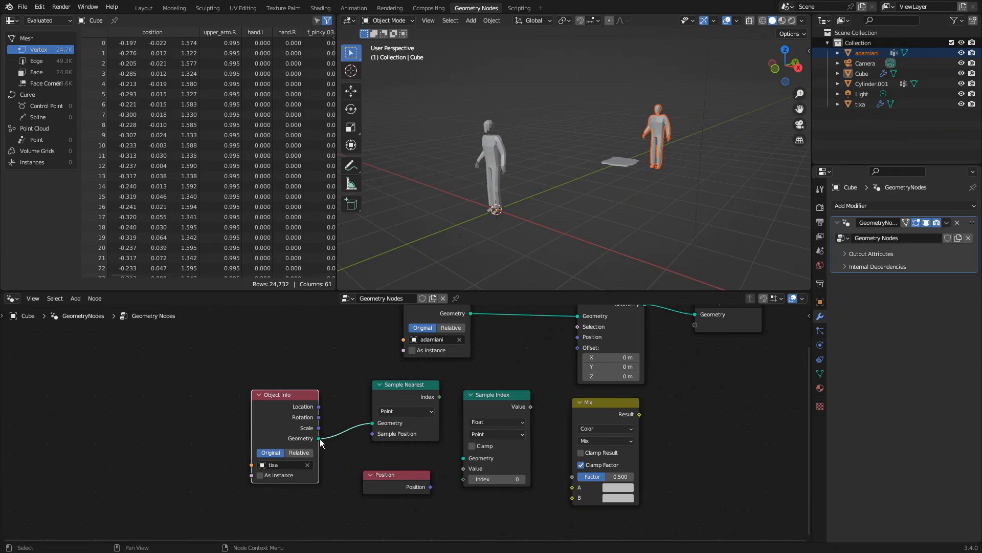
pyautogui.moveTo(319, 439); pyautogui.dragTo(464, 458)
pyautogui.moveTo(440, 396); pyautogui.dragTo(460, 481)
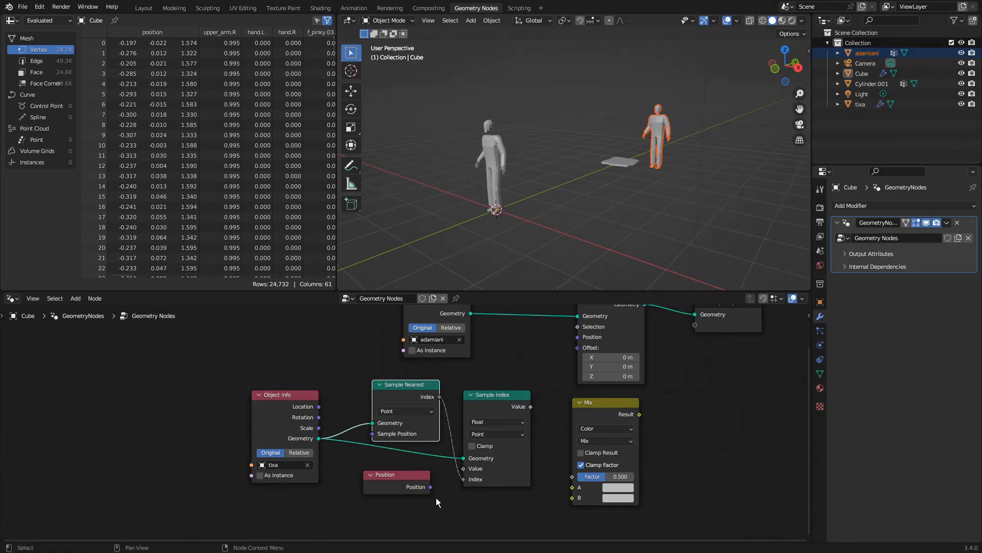
# Connect Position to the Sample Index Value input and Mix's B, and the Sample Index Value output to Mix's A.
pyautogui.moveTo(433, 487); pyautogui.dragTo(569, 498)
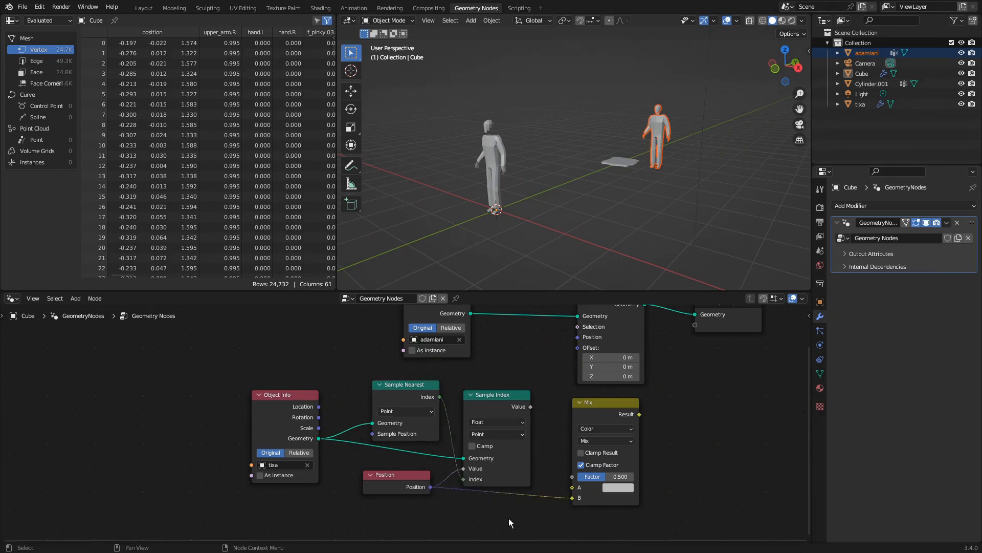
pyautogui.scroll(-1, 284, 431)
pyautogui.scroll(1, 575, 441)
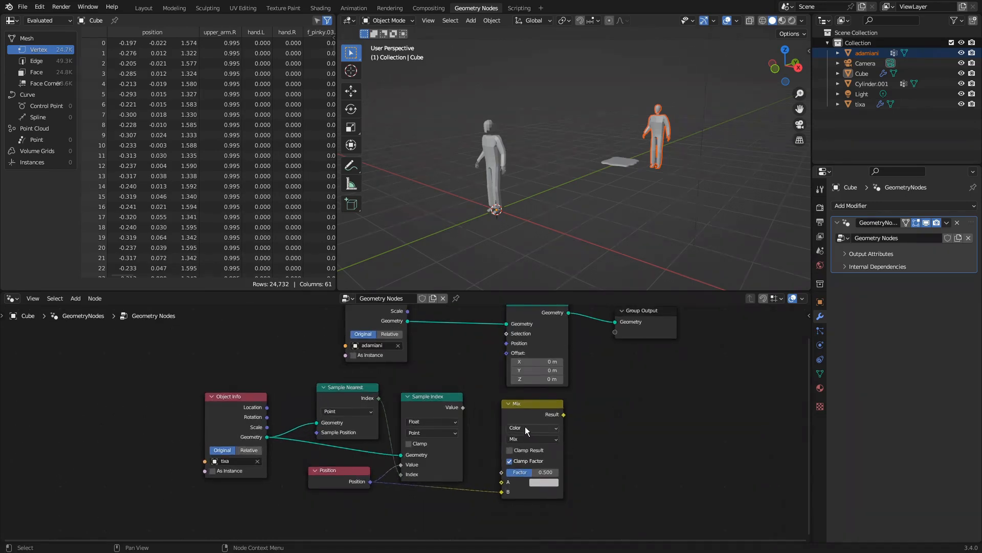
pyautogui.moveTo(464, 407); pyautogui.dragTo(502, 483)
# Move Group Output and Set Position further along the tree and connect the Mix Result to Set Position's Position input.
pyautogui.scroll(-1, 621, 495)
pyautogui.moveTo(622, 495); pyautogui.dragTo(565, 506, button='middle')
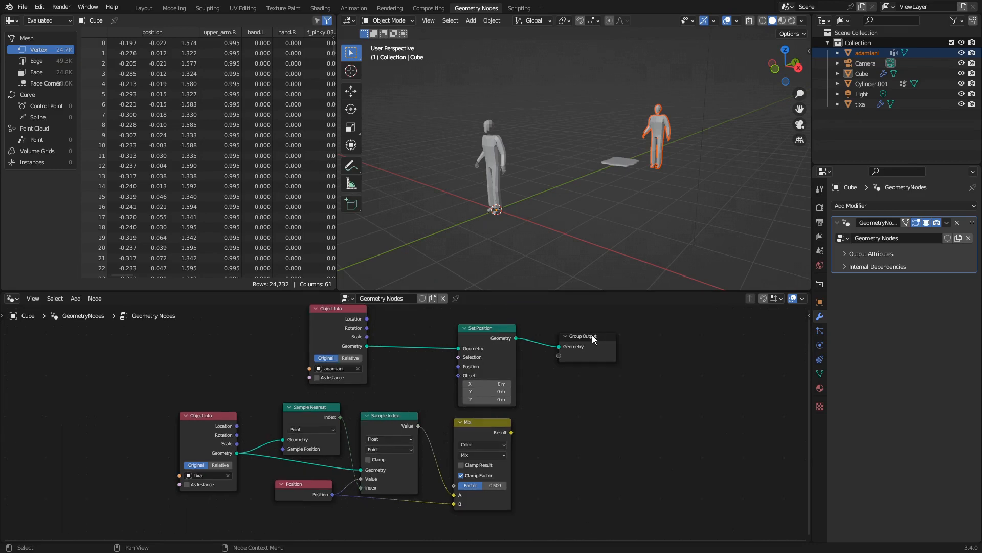
pyautogui.moveTo(592, 336); pyautogui.dragTo(685, 352)
pyautogui.moveTo(499, 323); pyautogui.dragTo(593, 340)
pyautogui.moveTo(511, 433); pyautogui.dragTo(556, 381)
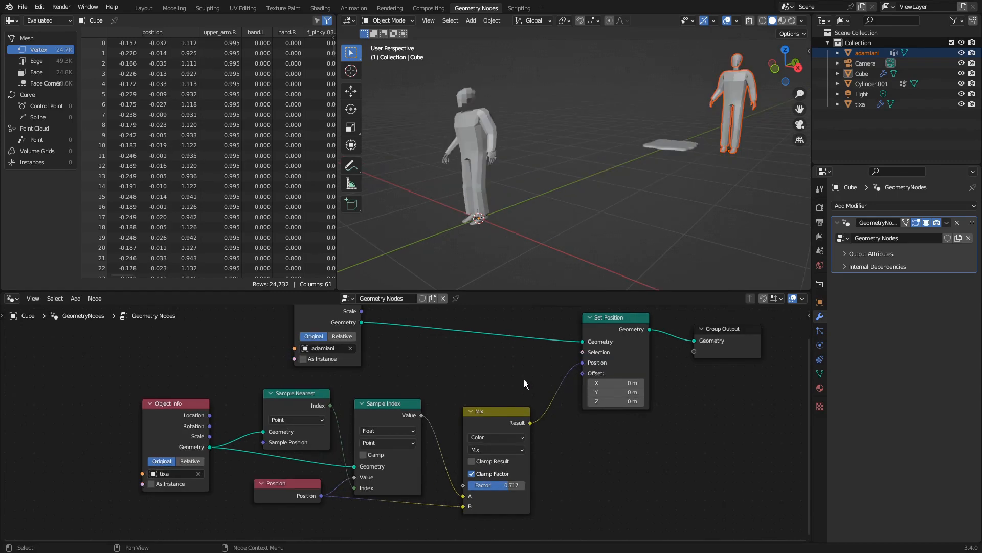
# Set the Sample Index node's data type to Vector.
pyautogui.scroll(2, 367, 474)
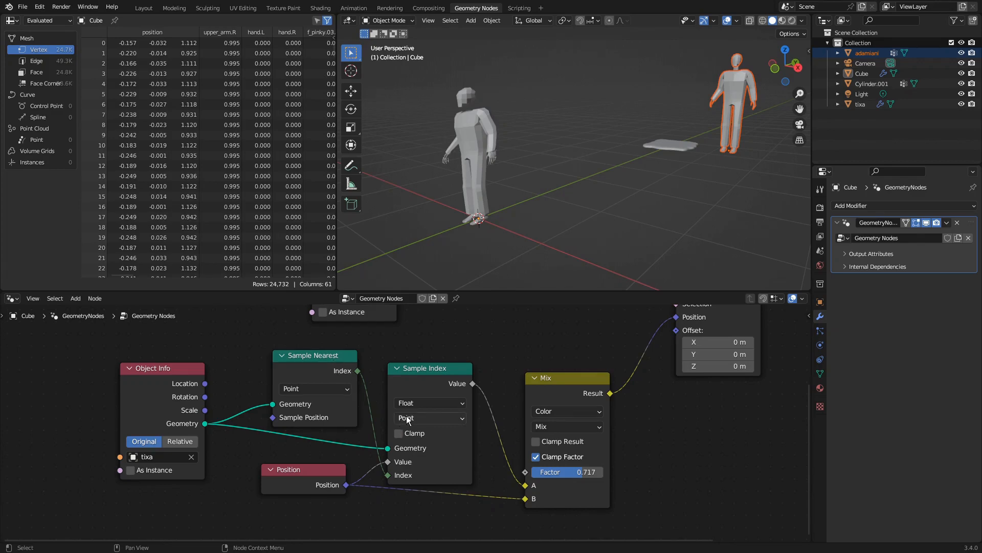
pyautogui.click(426, 405)
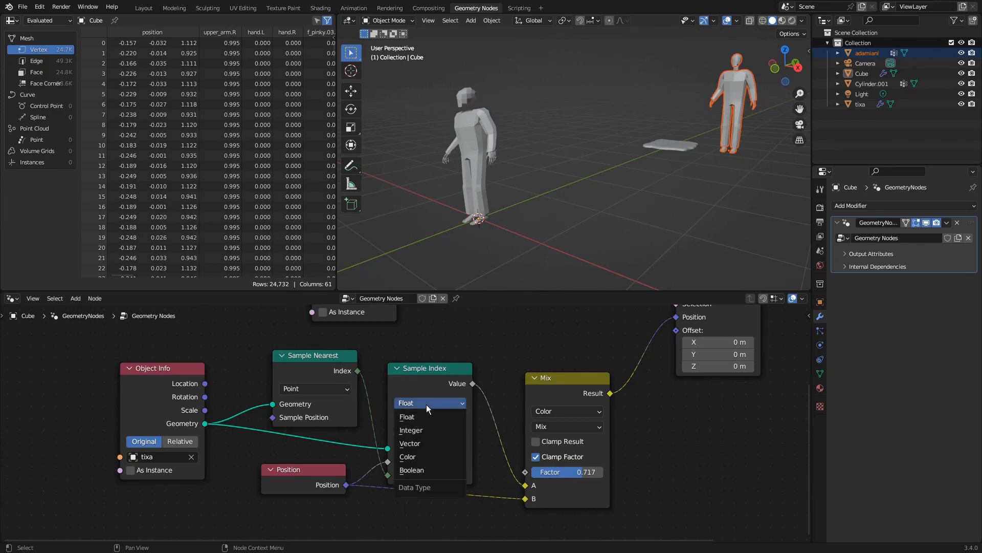
pyautogui.click(418, 444)
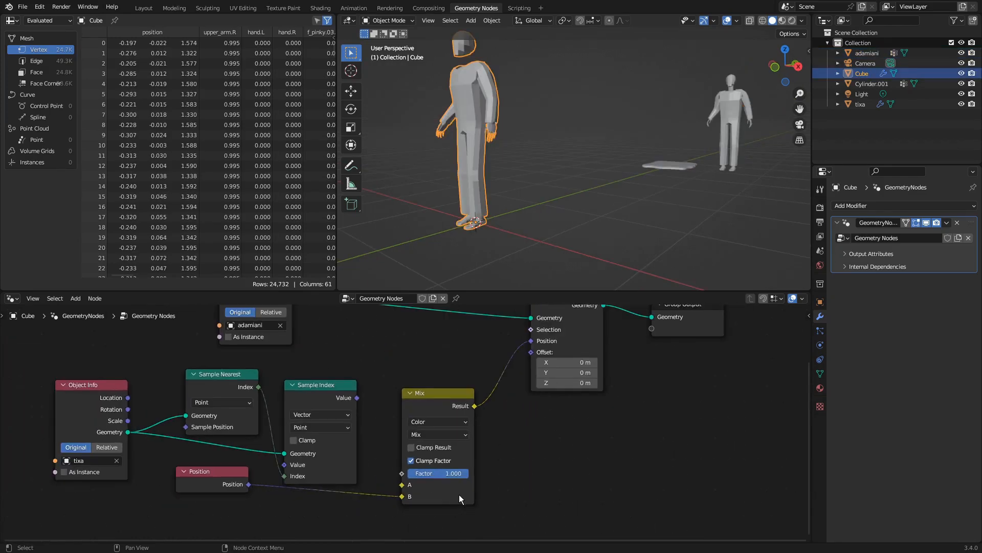
# Reconnect the Sample Index Value output to Mix's A input and the Position node to the Sample Index Value input.
pyautogui.scroll(-2, 455, 492)
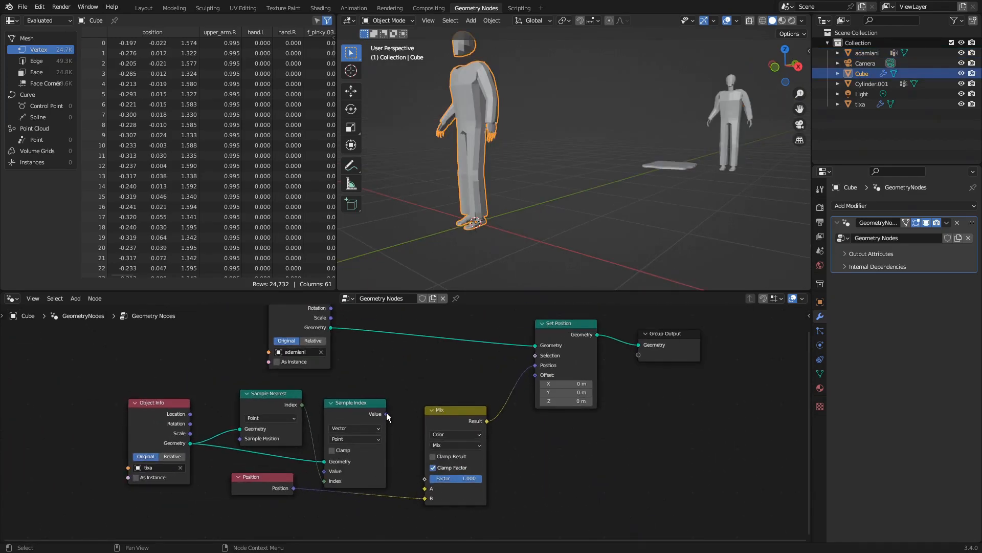
pyautogui.moveTo(386, 413); pyautogui.dragTo(425, 488)
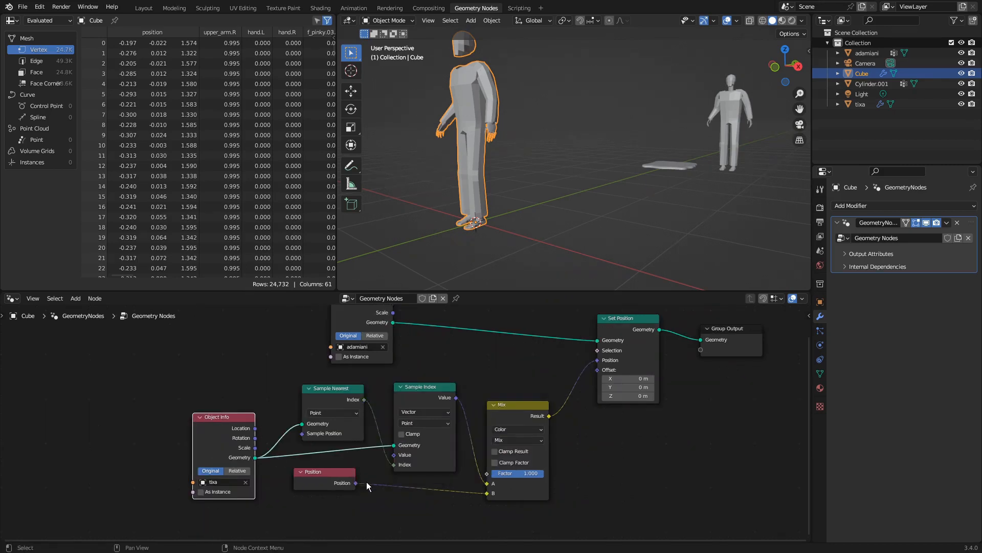
pyautogui.scroll(3, 366, 481)
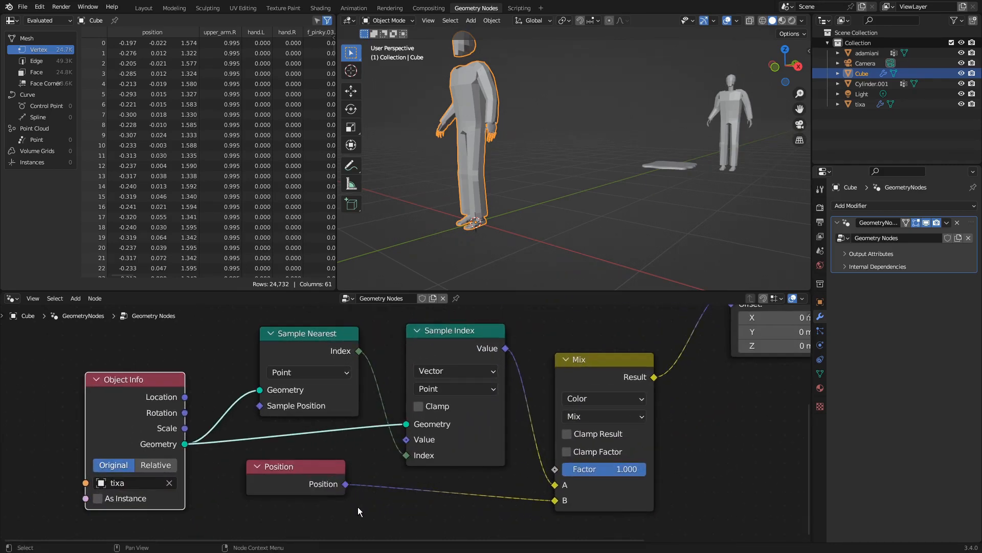
pyautogui.moveTo(347, 485); pyautogui.dragTo(405, 441)
# Insert a Subdivide Mesh node on the link between the tixa Object Info node and Sample Nearest.
pyautogui.scroll(-5, 381, 482)
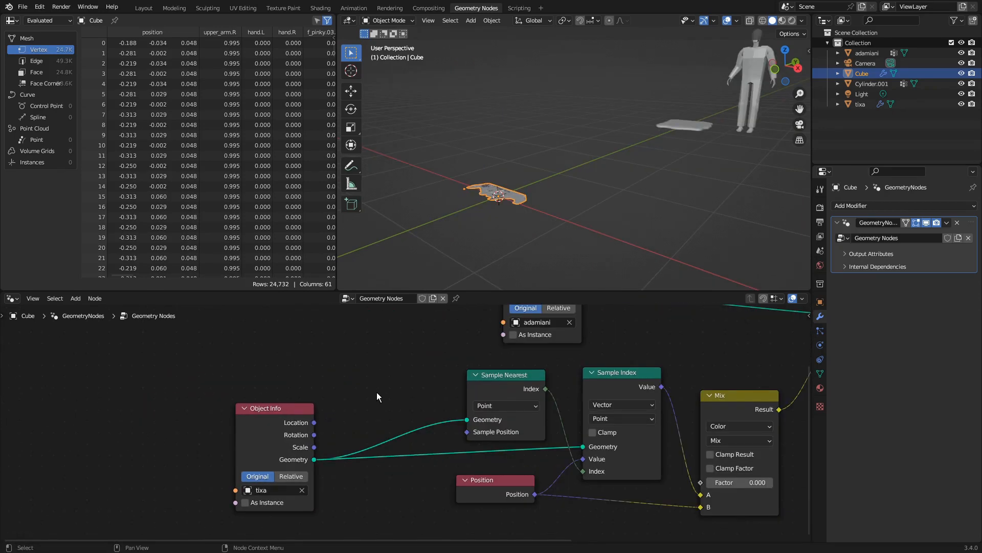
pyautogui.press('F3')
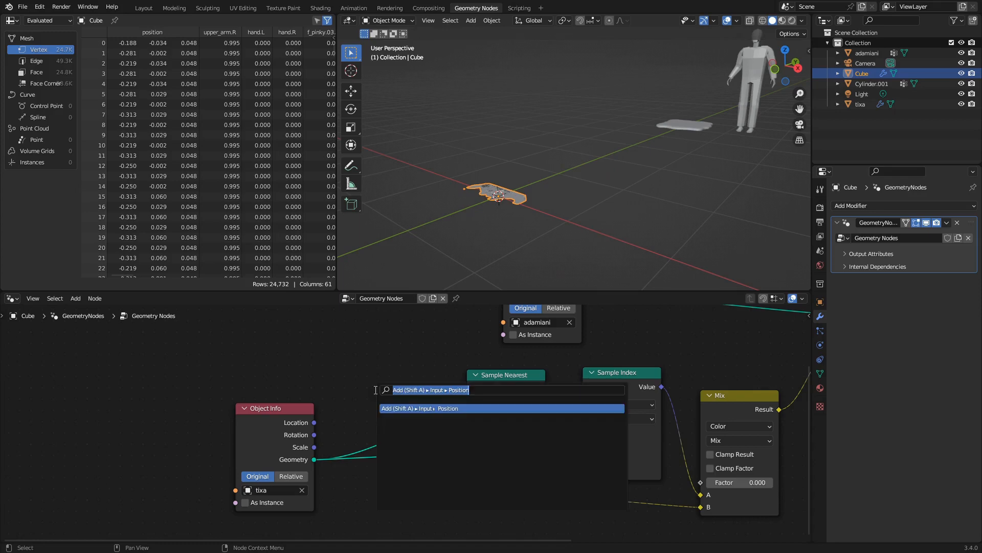
pyautogui.write('divi')
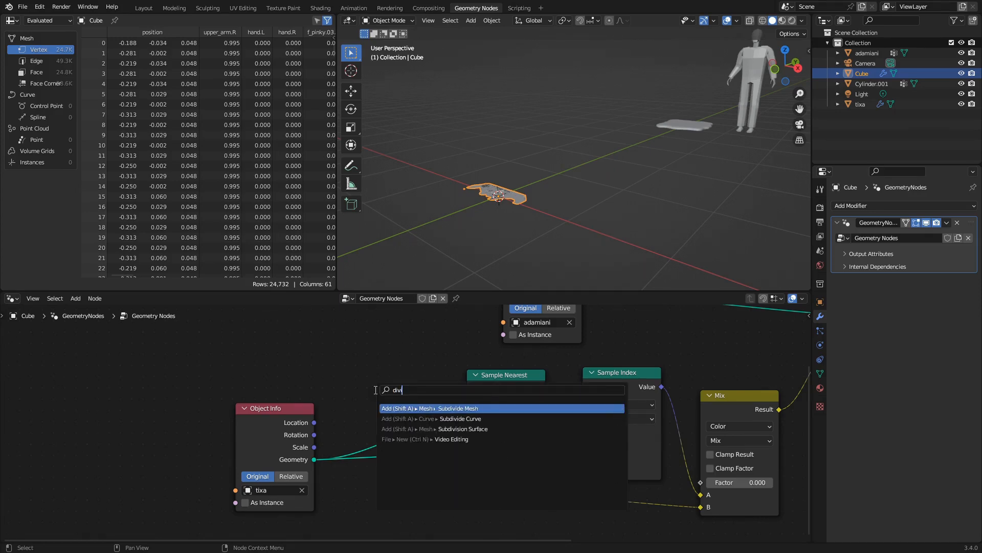
pyautogui.write('de')
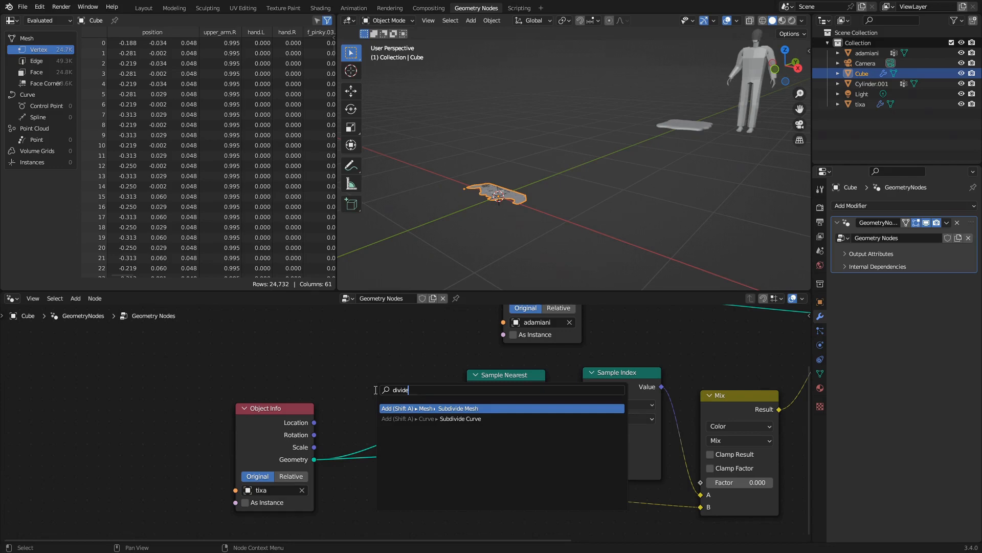
pyautogui.click(449, 408)
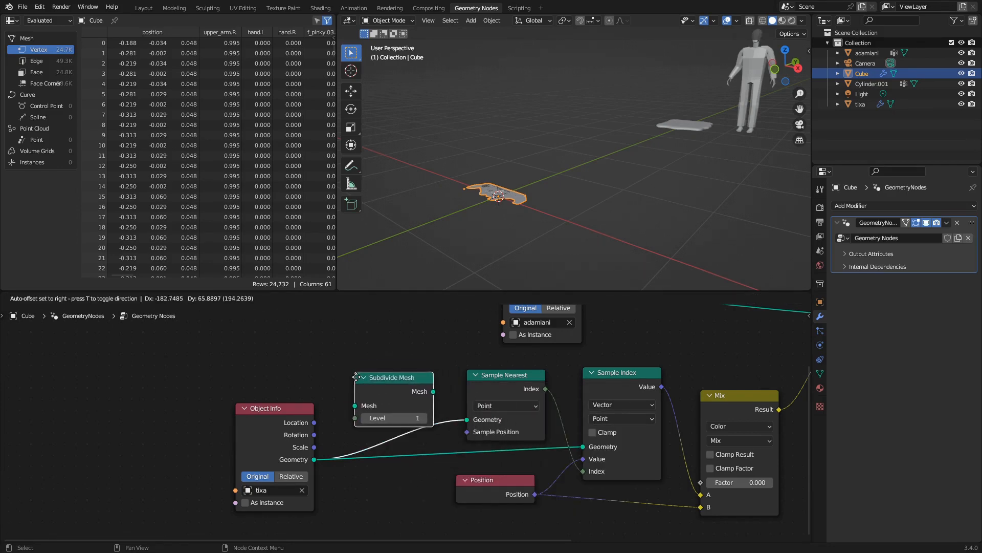
pyautogui.click(358, 387)
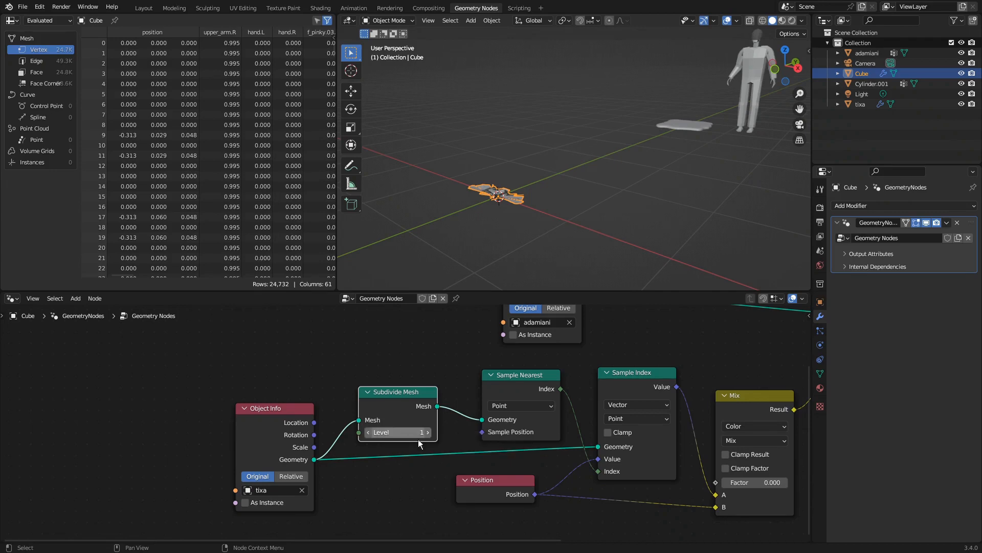
# Move the Subdivide Mesh node slightly up and connect its Mesh output to the Sample Index Geometry input as well.
pyautogui.moveTo(406, 393); pyautogui.dragTo(403, 380)
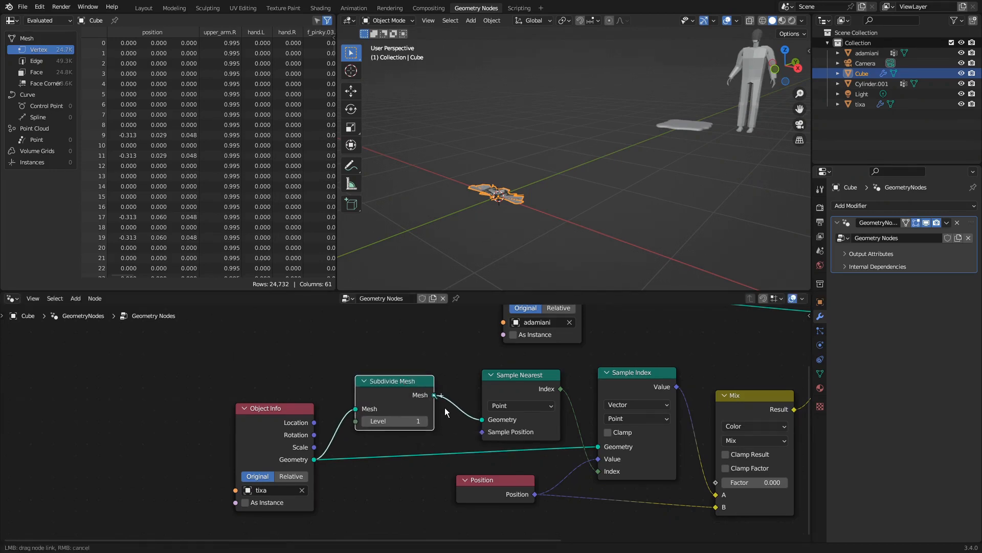
pyautogui.moveTo(445, 409); pyautogui.dragTo(600, 446)
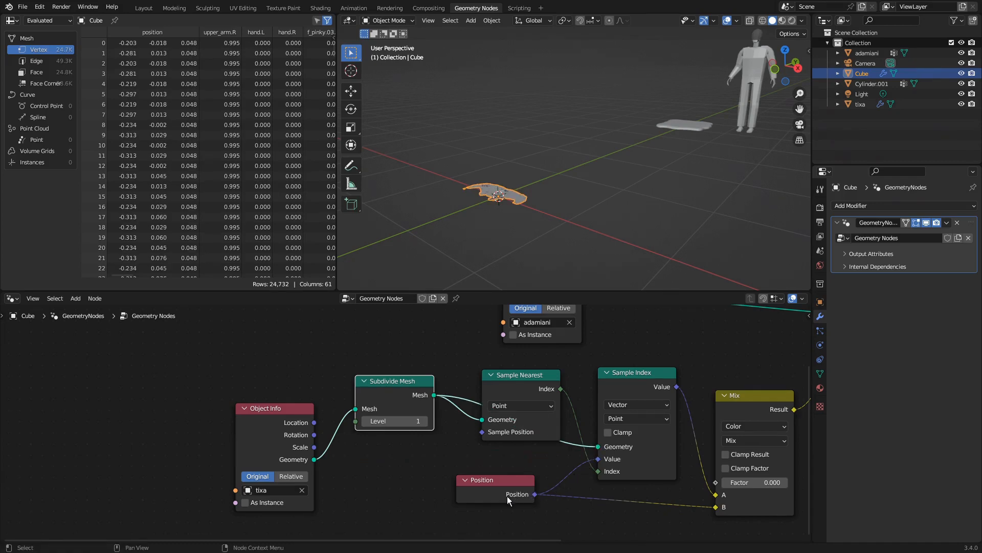
# Set the Subdivide Mesh level to 3 and inspect the flattened shape around the origin.
pyautogui.click(426, 420)
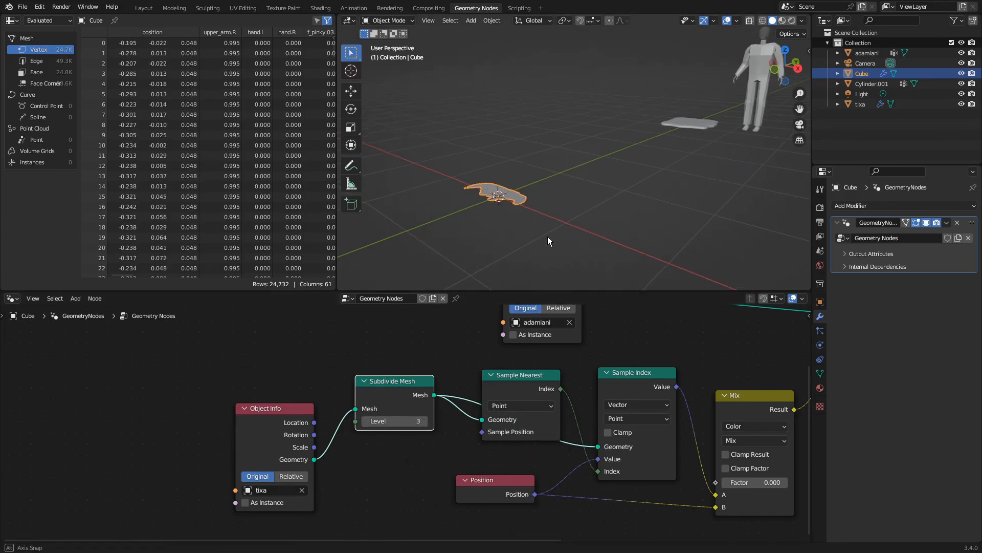
pyautogui.moveTo(547, 236)
pyautogui.mouseDown(button='middle')
pyautogui.moveTo(544, 259)
pyautogui.moveTo(549, 243)
pyautogui.mouseUp(button='middle')
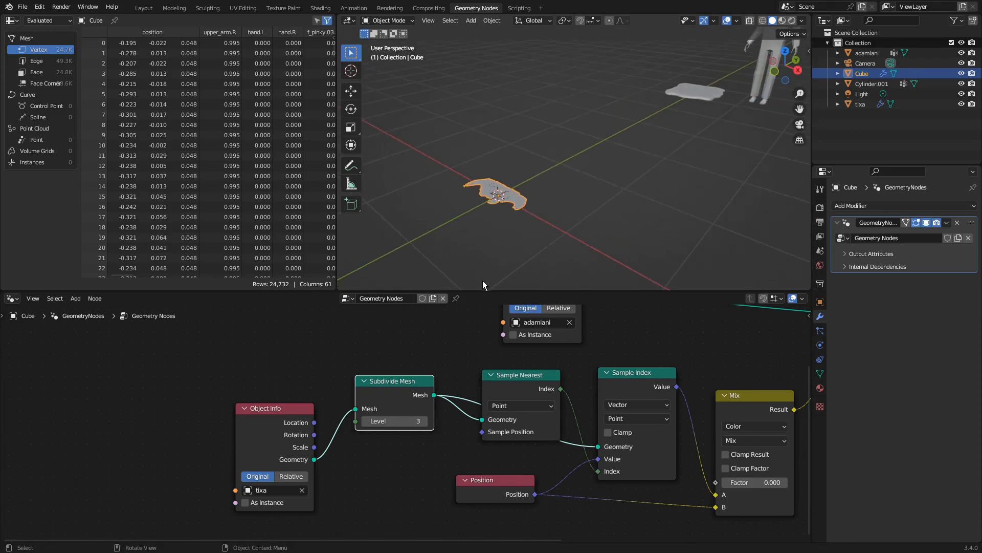
pyautogui.scroll(6, 491, 190)
pyautogui.scroll(-5, 502, 198)
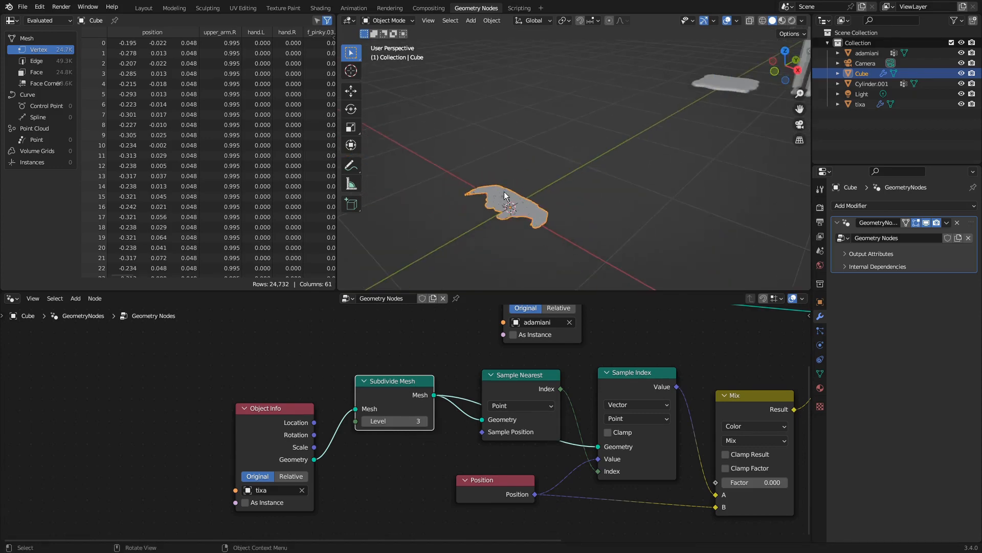
pyautogui.scroll(-3, 505, 192)
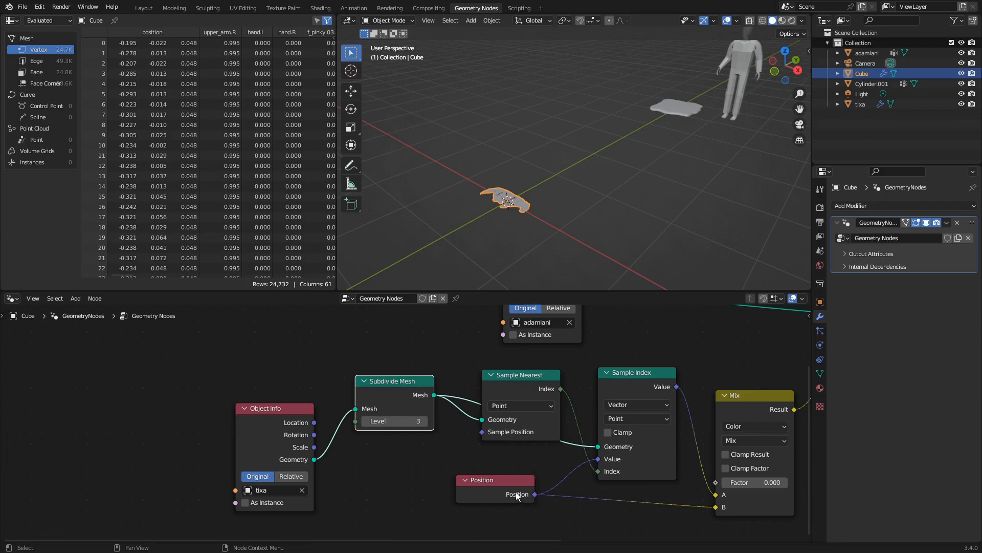
# Set the Sample Nearest node's domain to Face Corner.
pyautogui.moveTo(589, 510); pyautogui.dragTo(432, 499, button='middle')
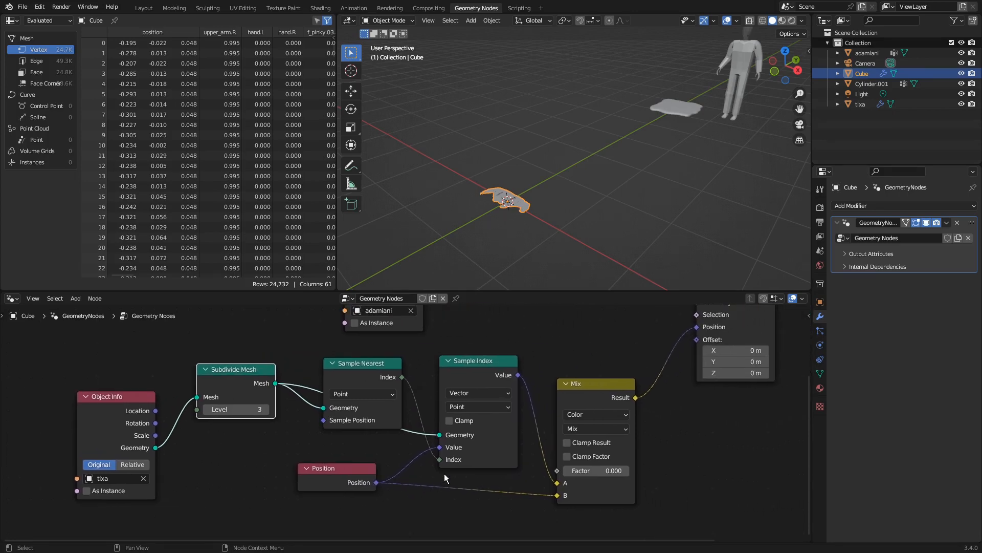
pyautogui.click(380, 394)
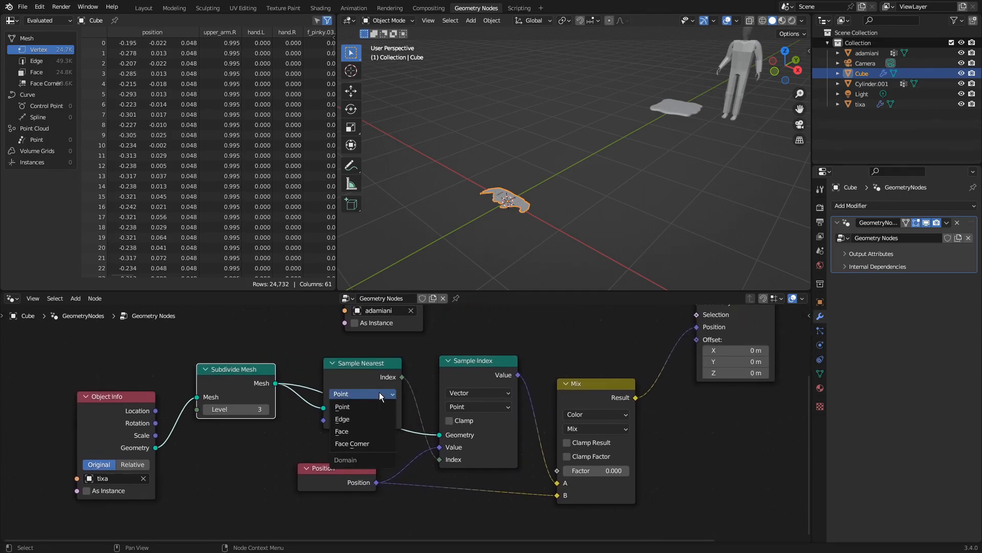
pyautogui.click(370, 443)
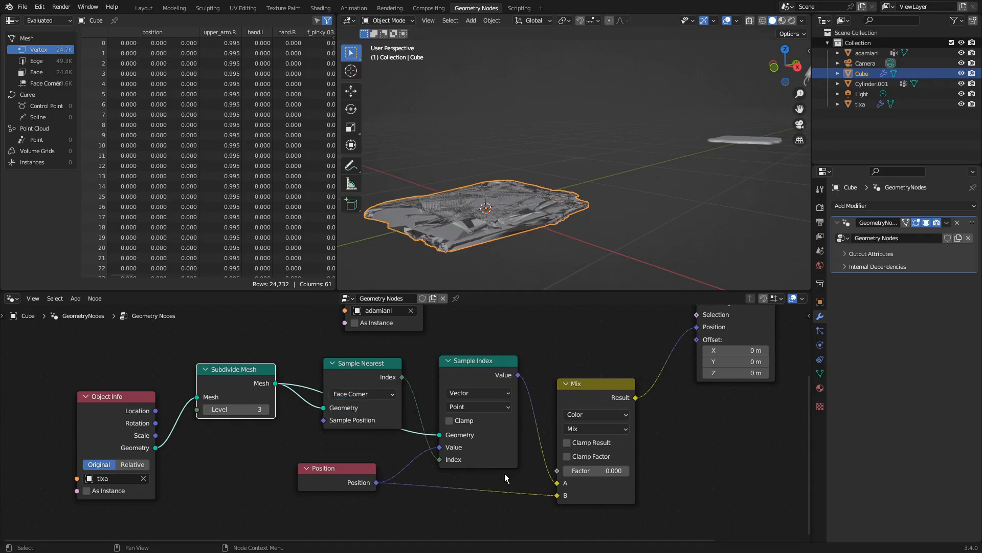
# Set the Mix node's Factor to 1.000.
pyautogui.scroll(-4, 557, 229)
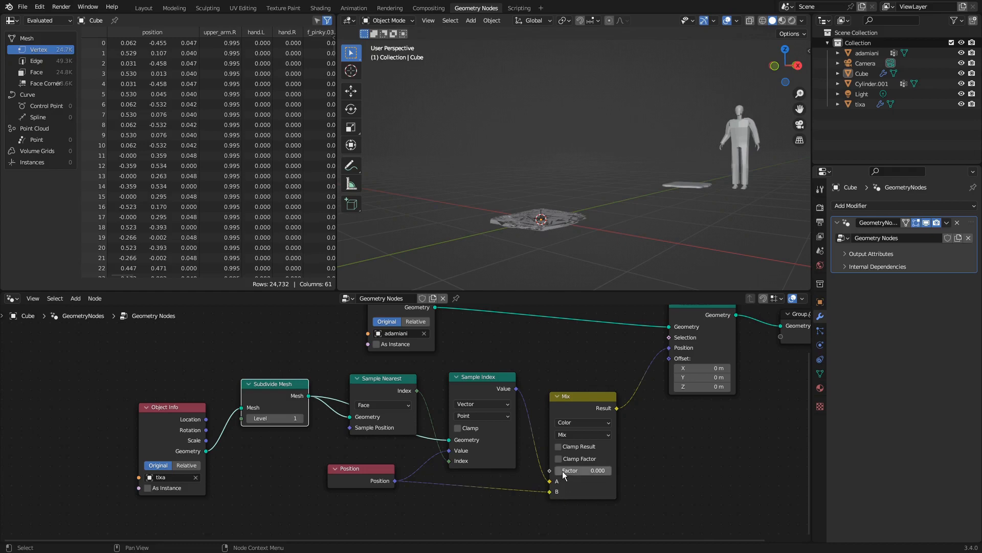
pyautogui.moveTo(573, 470); pyautogui.dragTo(614, 470)
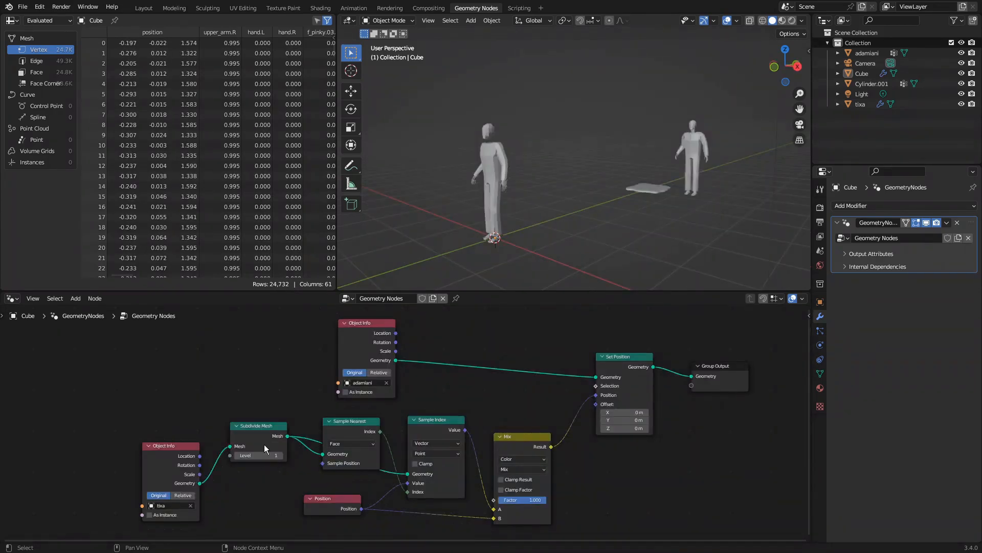
# Duplicate the Subdivide Mesh node and insert the copy on the link between the adamiani Object Info node and Set Position.
pyautogui.click(253, 428)
pyautogui.hotkey('shift', 'd')
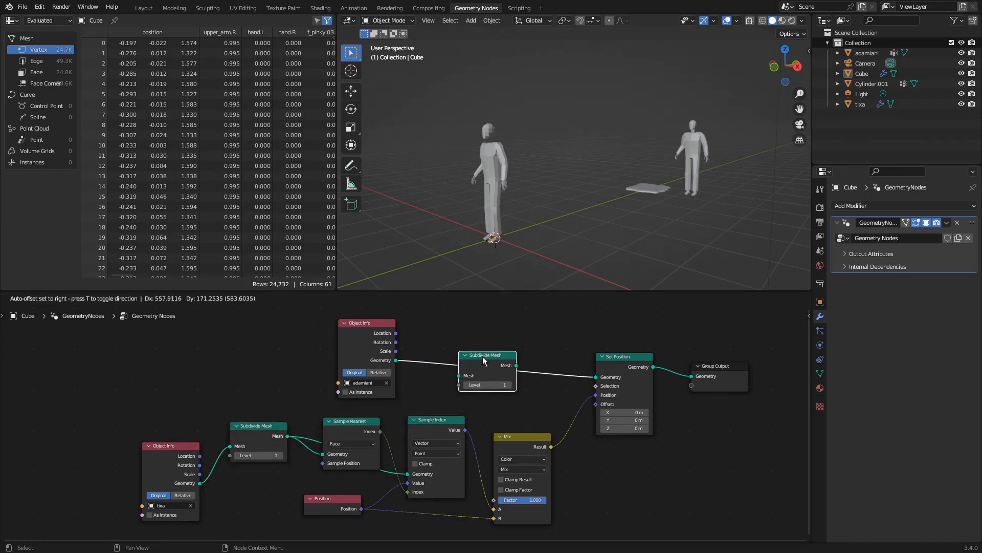
pyautogui.click(480, 358)
pyautogui.scroll(1, 512, 393)
pyautogui.scroll(2, 512, 395)
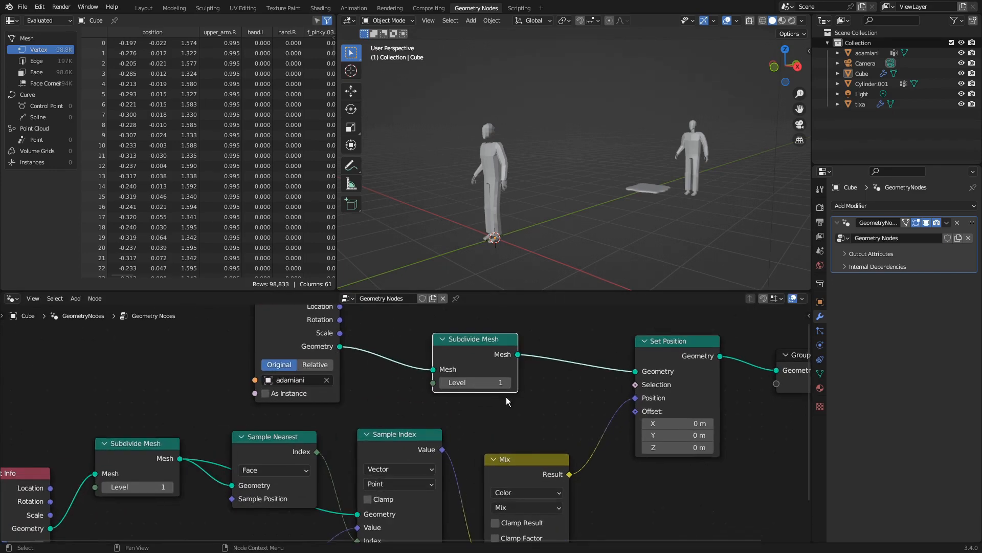
# Try a Mix Factor of 0.508 with the adamiani branch's Subdivide Mesh level at 2, and return the Factor to 1.000.
pyautogui.scroll(-3, 578, 416)
pyautogui.moveTo(538, 524)
pyautogui.mouseDown()
pyautogui.moveTo(481, 524)
pyautogui.moveTo(537, 524)
pyautogui.mouseUp()
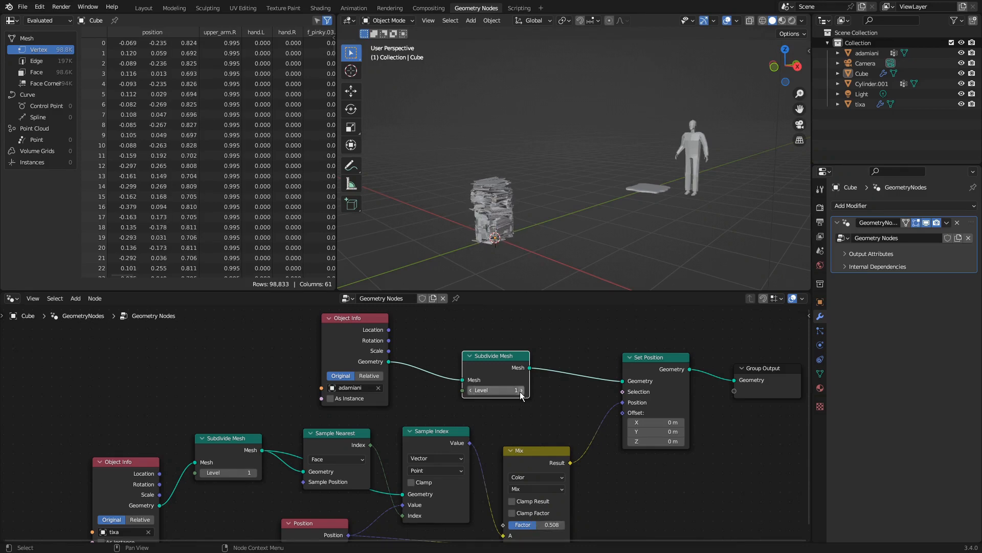
pyautogui.click(521, 390)
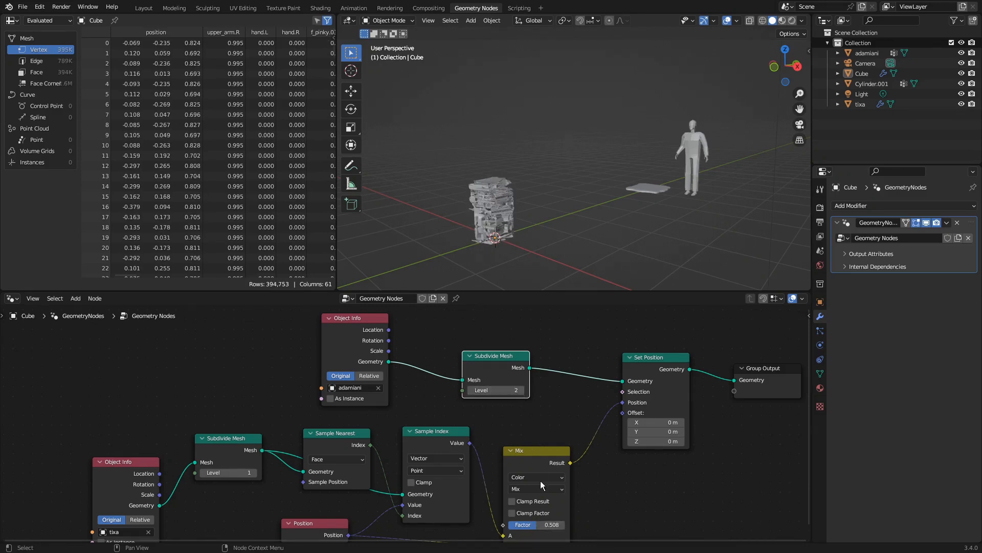
pyautogui.moveTo(540, 525); pyautogui.dragTo(563, 525)
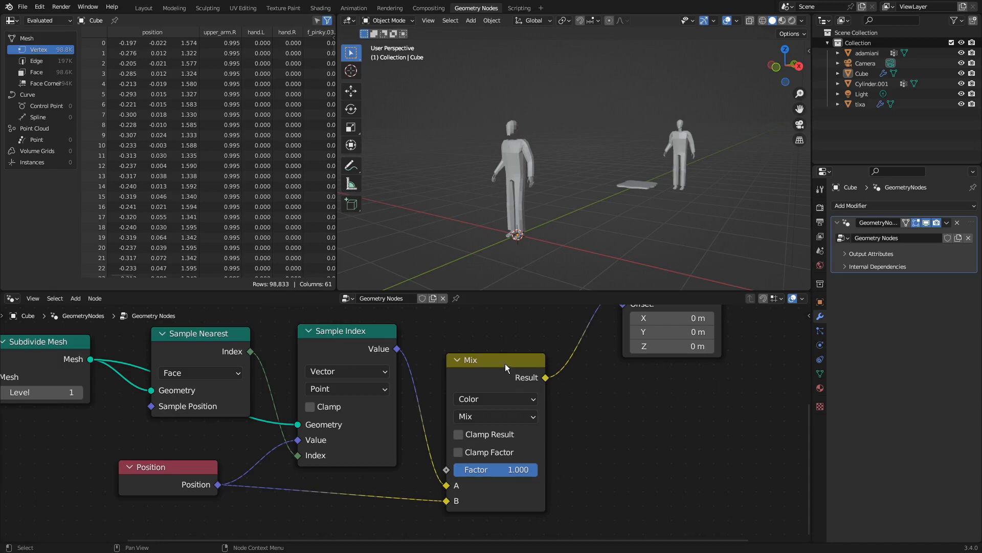
# Move the Mix node further away from Sample Index, below the Set Position node, to make room between them.
pyautogui.moveTo(505, 363); pyautogui.dragTo(668, 399)
pyautogui.scroll(-1, 503, 505)
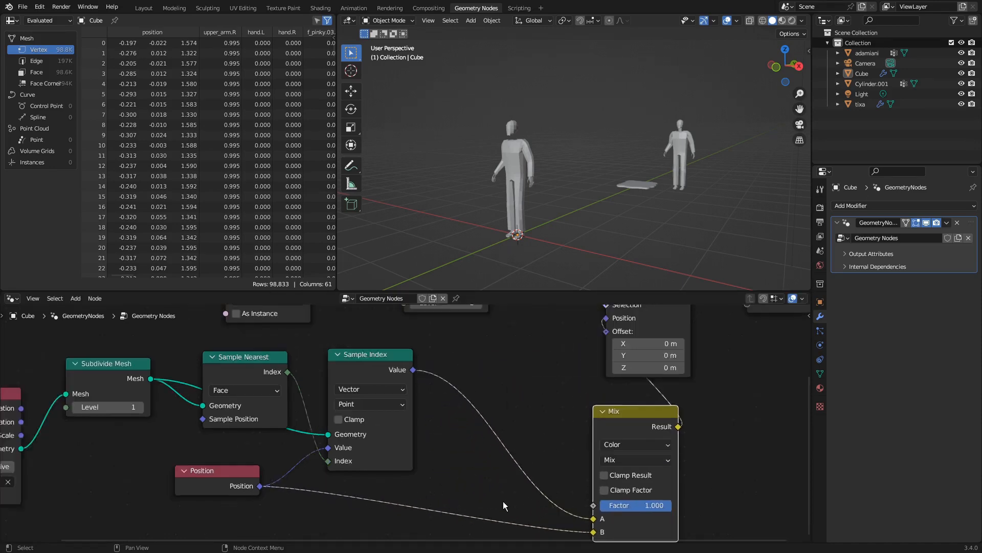
pyautogui.scroll(-2, 461, 451)
pyautogui.scroll(2, 510, 419)
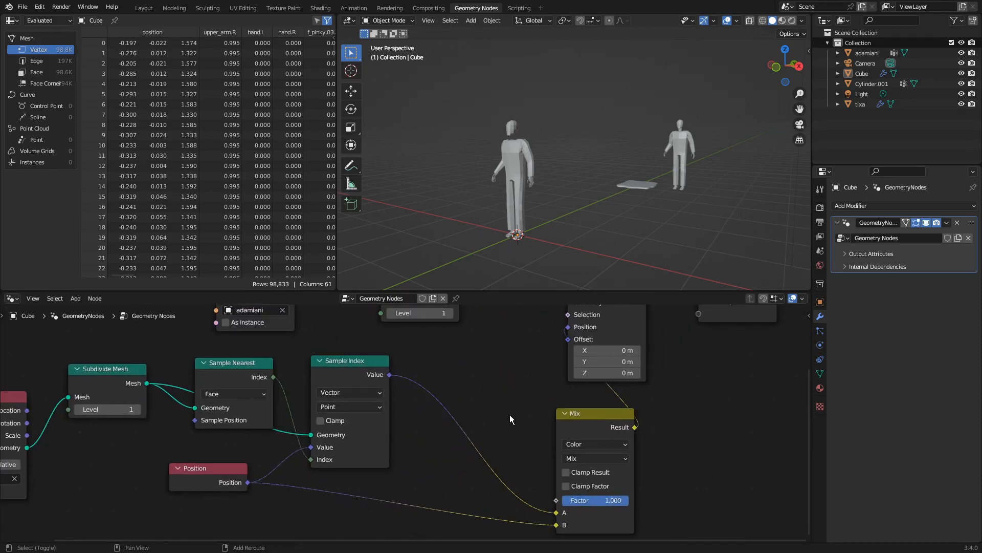
# Add a Group Input node, connect its empty socket to the Mix node's Factor, and leave the exposed modifier Factor at 1.000.
pyautogui.hotkey('shift', 'a')
pyautogui.moveTo(497, 536)
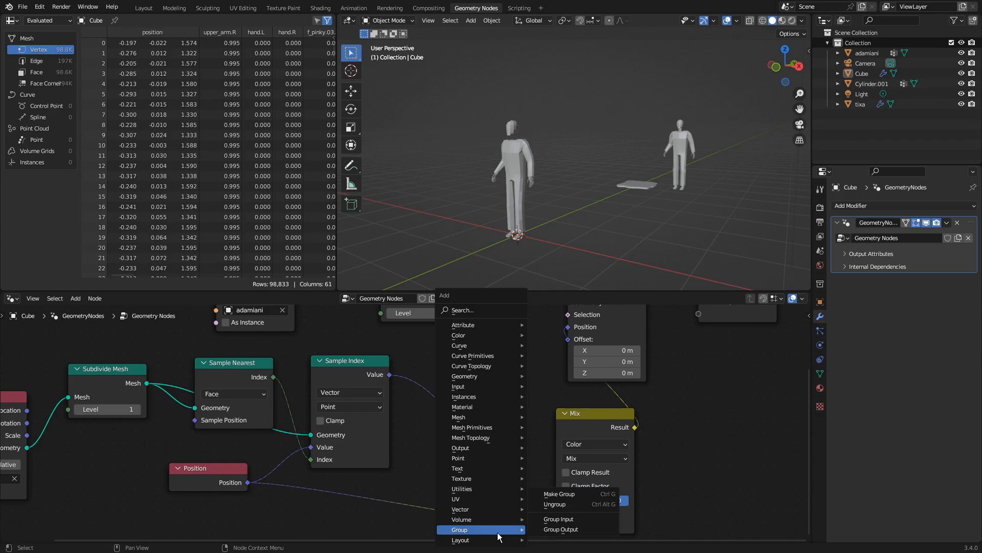
pyautogui.click(561, 519)
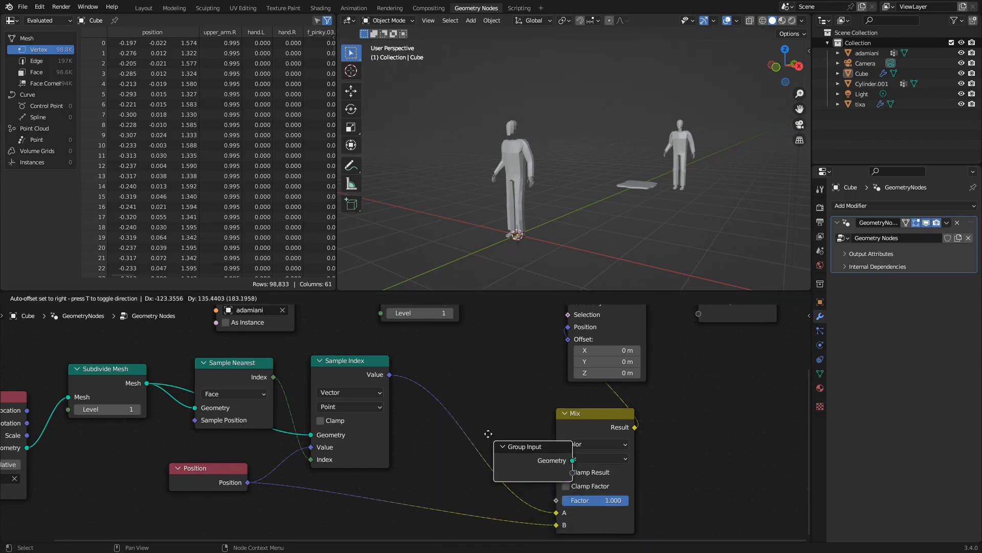
pyautogui.click(455, 373)
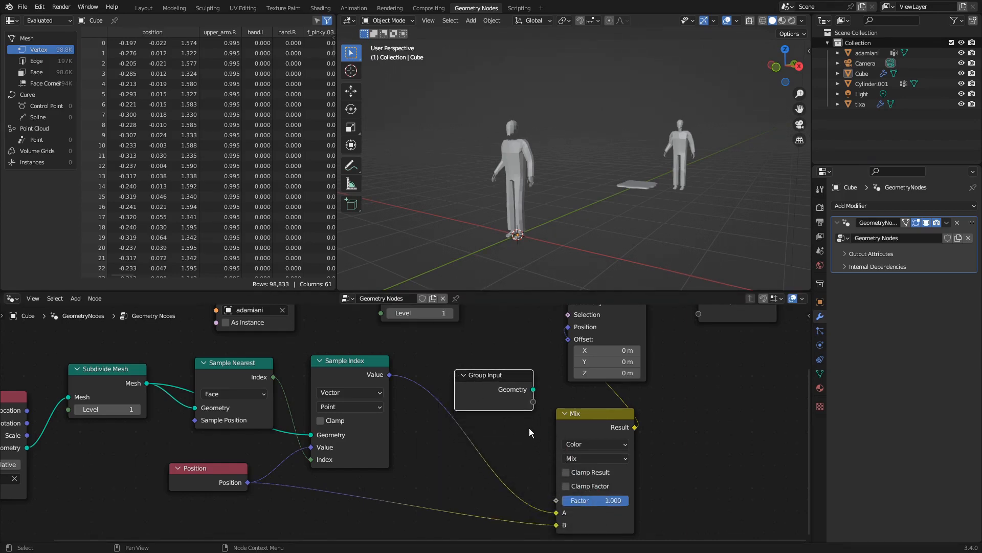
pyautogui.moveTo(534, 402); pyautogui.dragTo(557, 501)
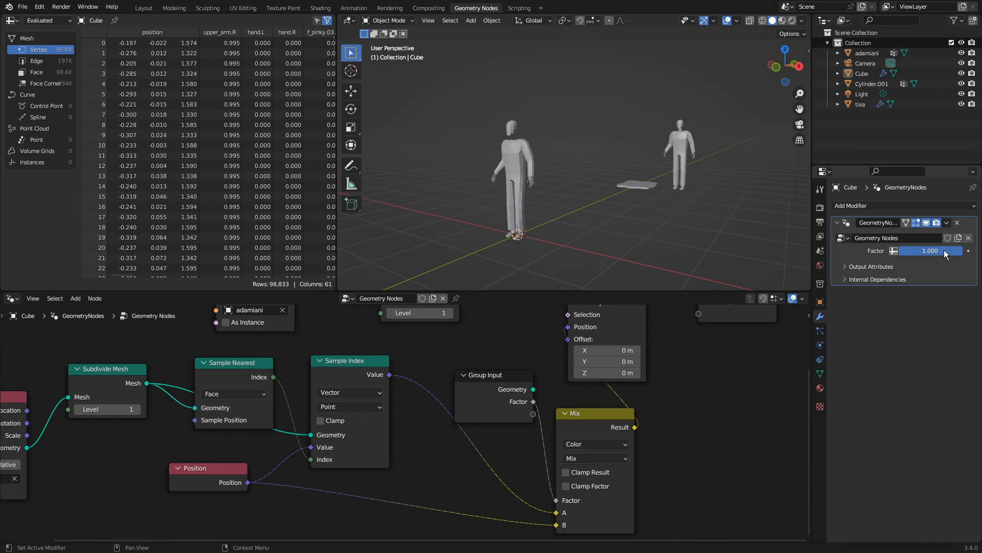
pyautogui.moveTo(957, 250)
pyautogui.mouseDown()
pyautogui.moveTo(899, 250)
pyautogui.moveTo(963, 250)
pyautogui.mouseUp()
# Switch to the Layout workspace, select the Cube figure at the origin and display its modifiers.
pyautogui.click(139, 8)
pyautogui.moveTo(364, 234); pyautogui.dragTo(394, 217, button='middle')
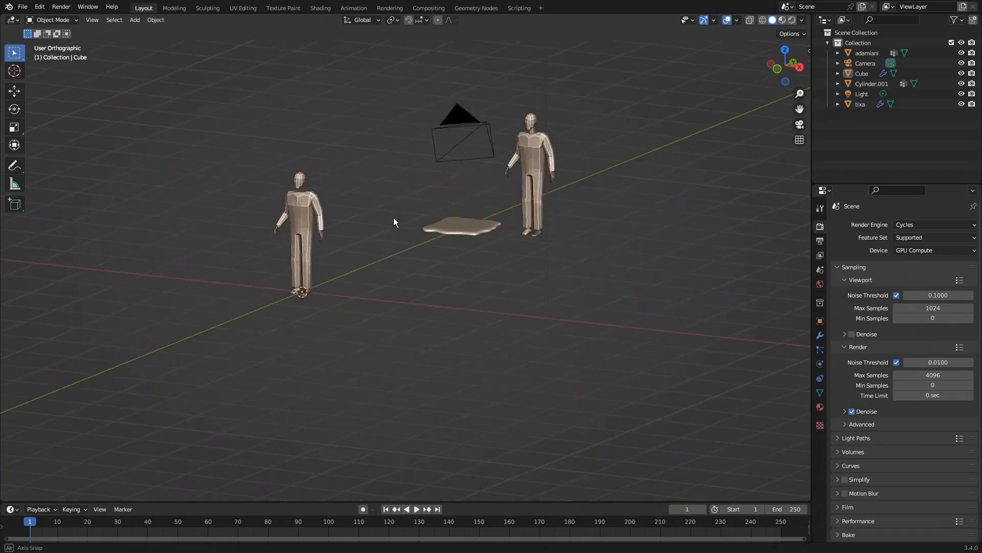
pyautogui.scroll(4, 271, 236)
pyautogui.scroll(3, 259, 233)
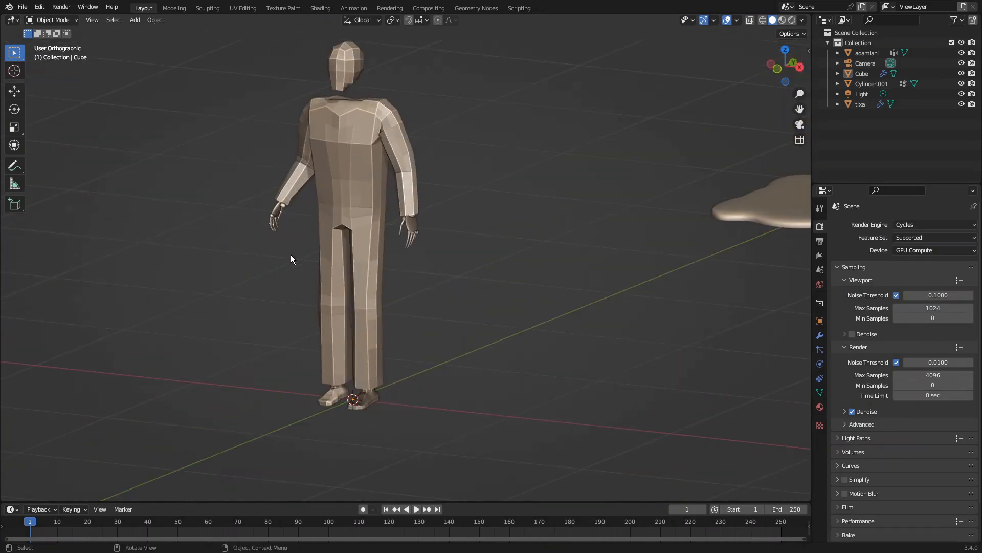
pyautogui.moveTo(488, 308); pyautogui.dragTo(467, 248, button='middle')
pyautogui.click(373, 229)
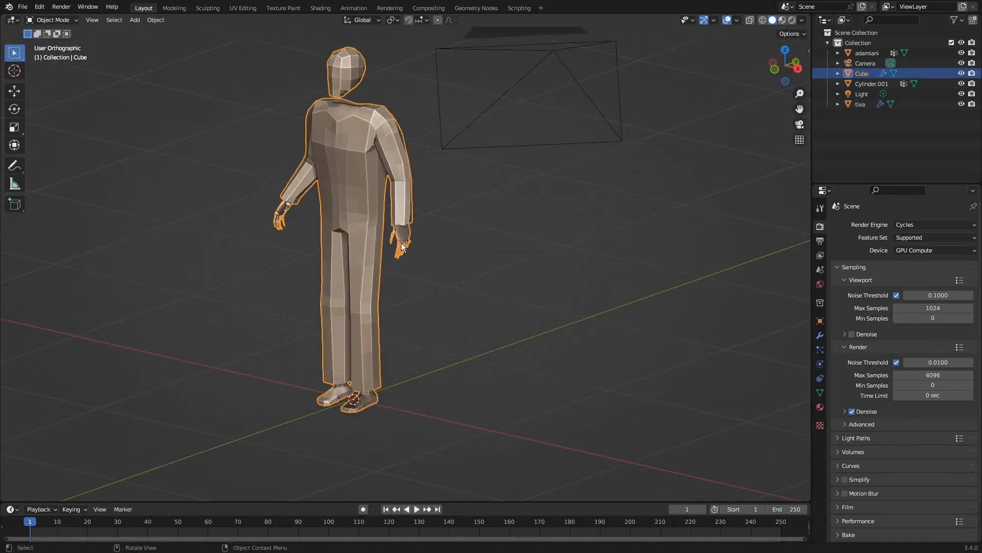
pyautogui.click(821, 336)
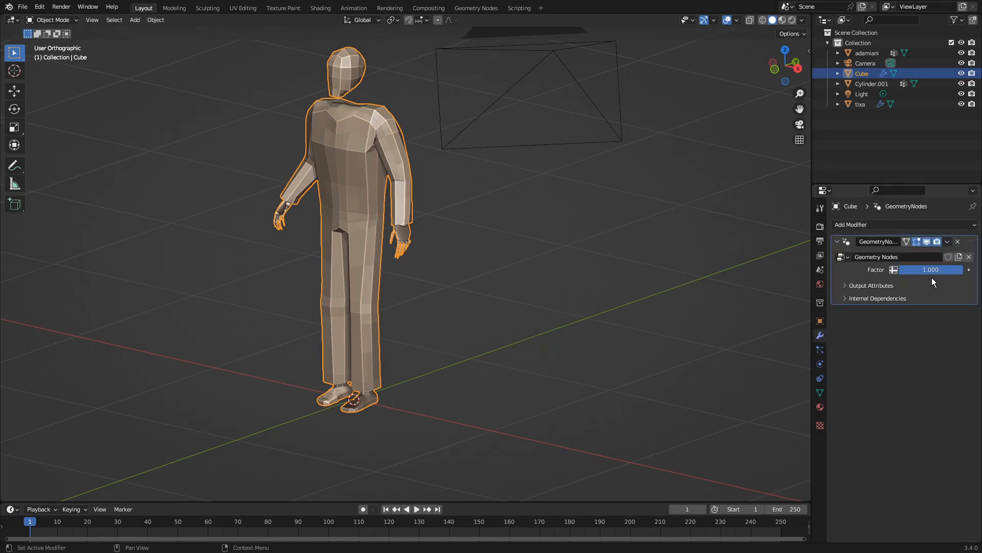
# Test the morph by sweeping the geometry nodes modifier's Factor, ending at 1.000.
pyautogui.click(666, 343)
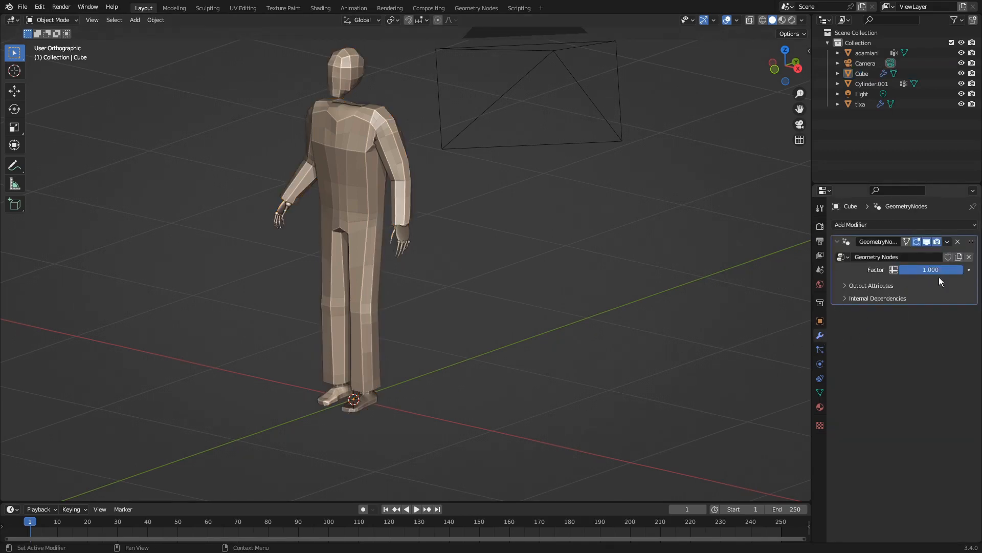
pyautogui.moveTo(932, 270); pyautogui.dragTo(963, 269)
pyautogui.scroll(-6, 367, 326)
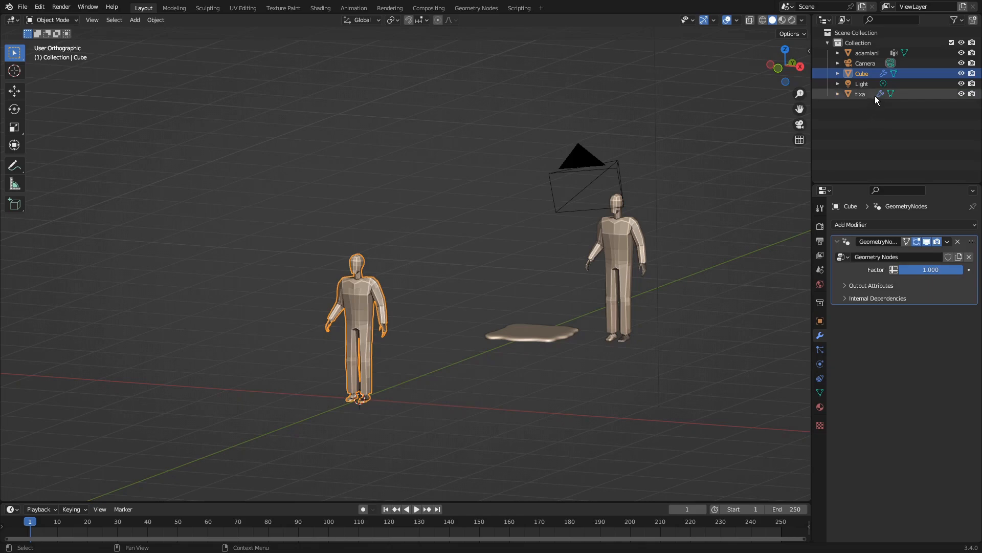
# Hide the tixa and adamiani objects in the viewport and disable both in renders.
pyautogui.click(961, 93)
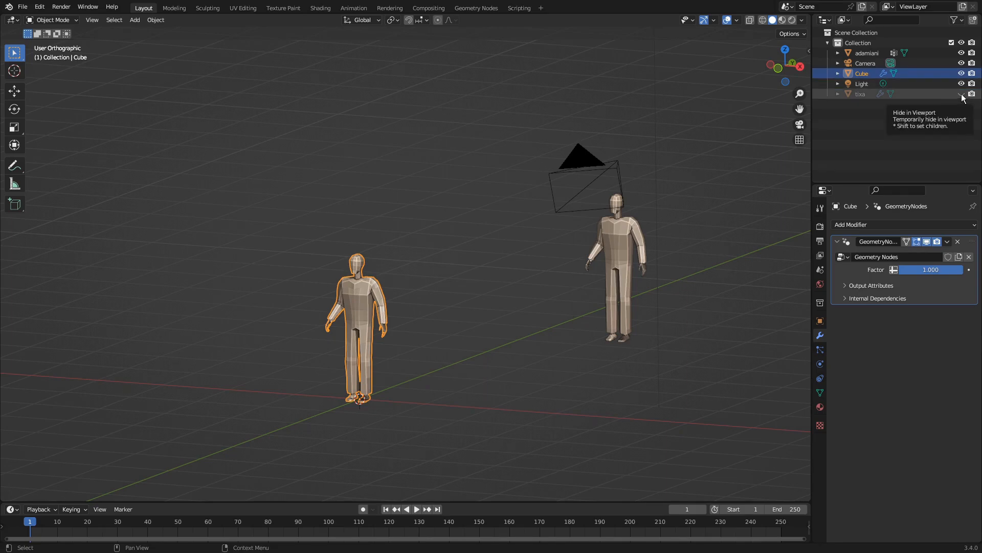
pyautogui.click(961, 54)
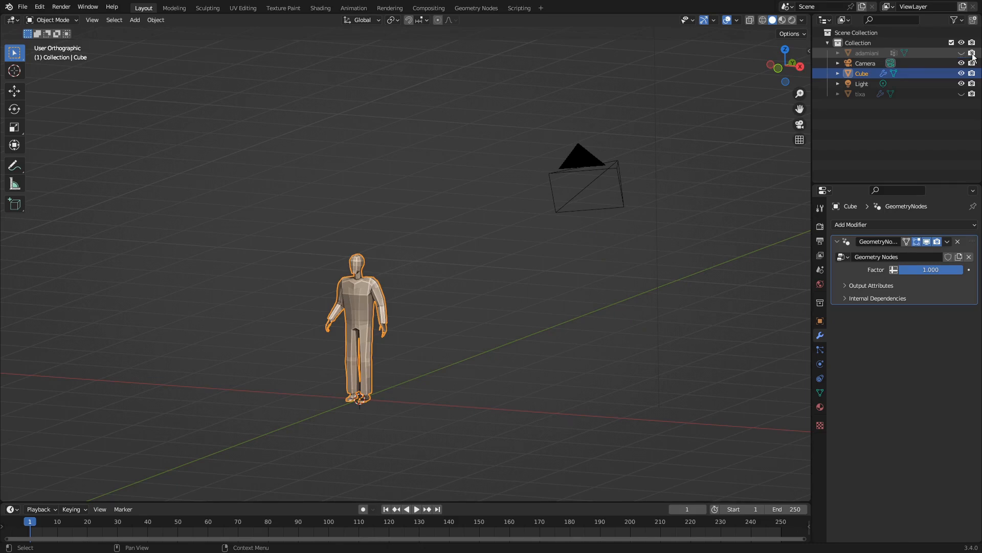
pyautogui.click(972, 94)
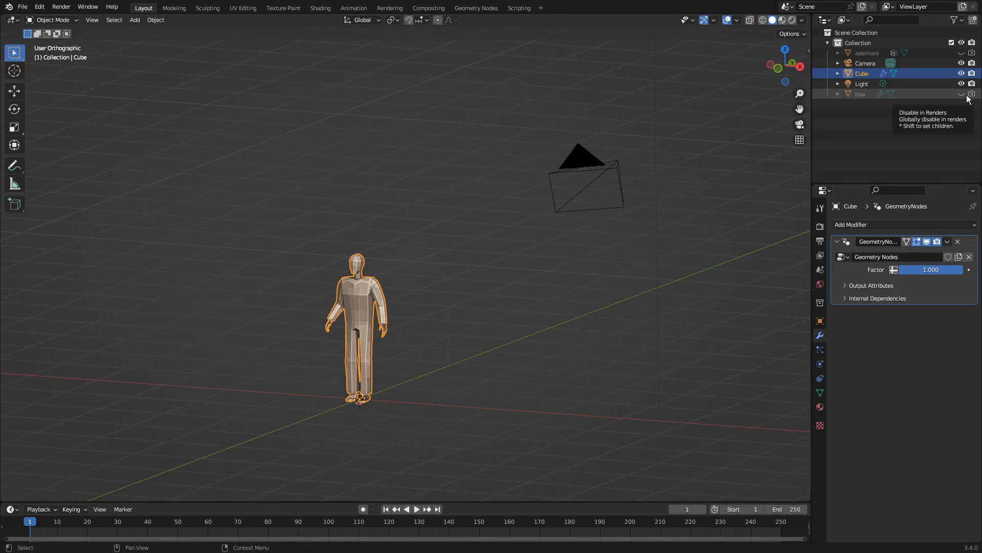
# Switch the viewport to perspective, examine the standing figure up close and sweep the modifier's Factor, ending at 1.000.
pyautogui.moveTo(431, 352); pyautogui.dragTo(429, 357, button='middle')
pyautogui.scroll(3, 296, 378)
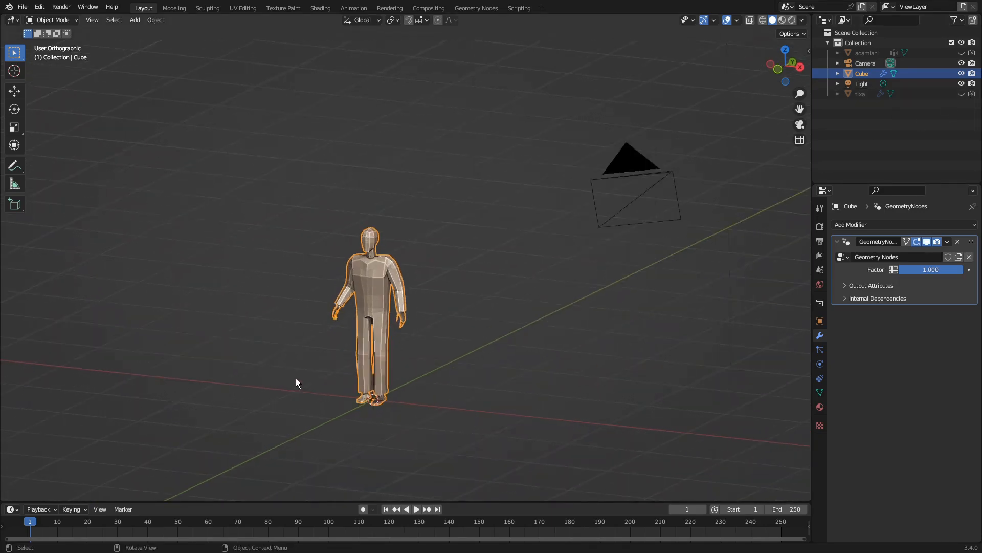
pyautogui.scroll(2, 457, 324)
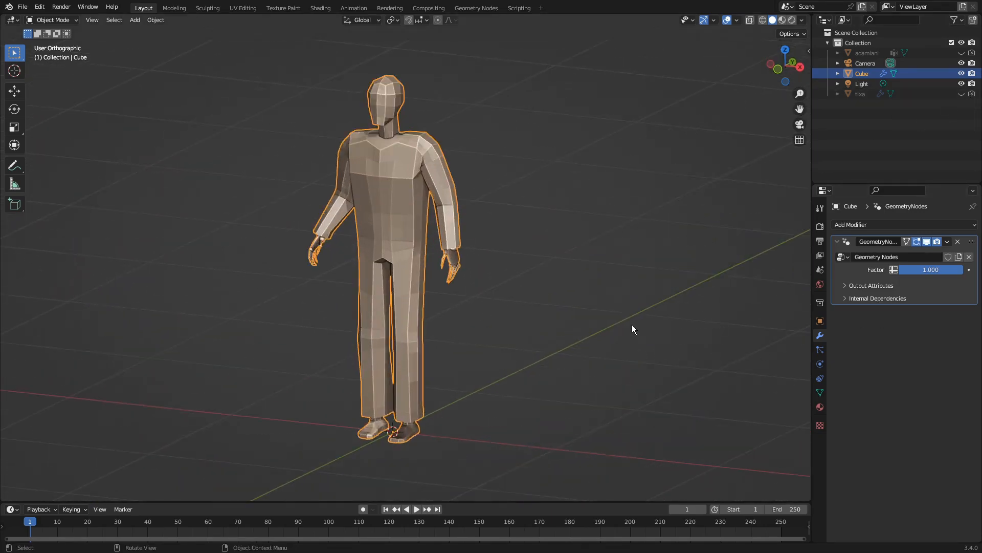
pyautogui.press('KP_5')
pyautogui.scroll(-4, 331, 248)
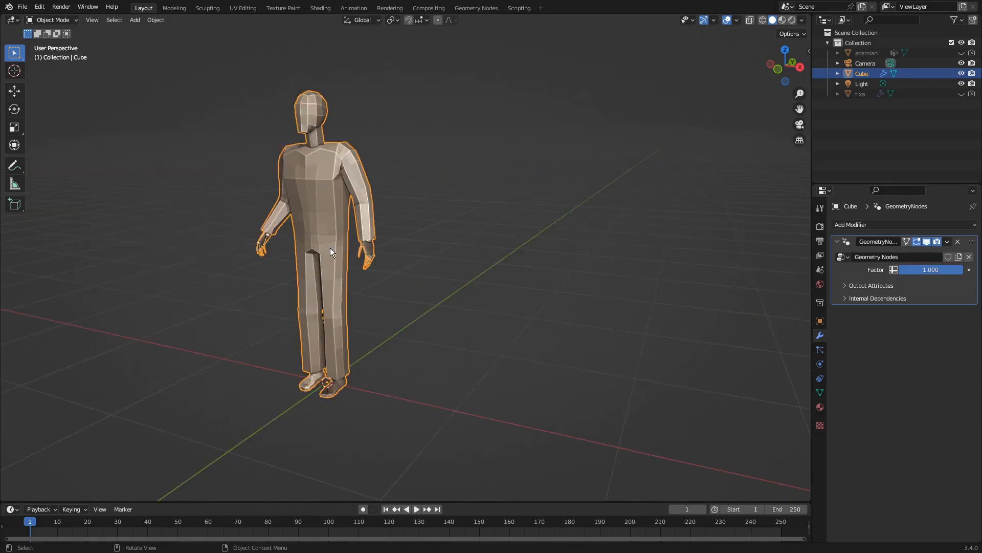
pyautogui.scroll(-3, 330, 247)
pyautogui.scroll(3, 208, 211)
pyautogui.moveTo(375, 362); pyautogui.dragTo(369, 341, button='middle')
pyautogui.scroll(2, 315, 395)
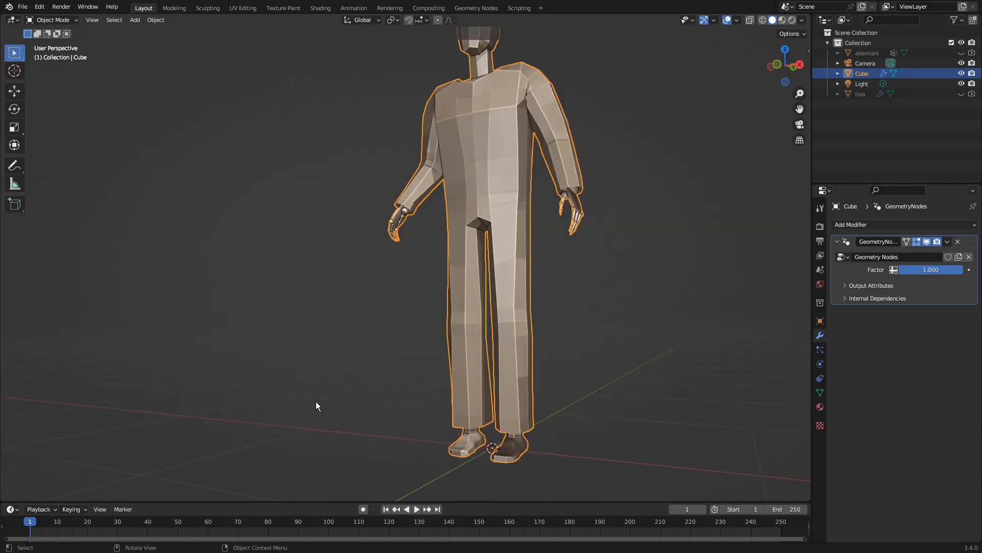
pyautogui.scroll(-2, 316, 400)
pyautogui.keyDown('ctrl'); pyautogui.moveTo(317, 396); pyautogui.dragTo(327, 373, button='middle'); pyautogui.keyUp('ctrl')
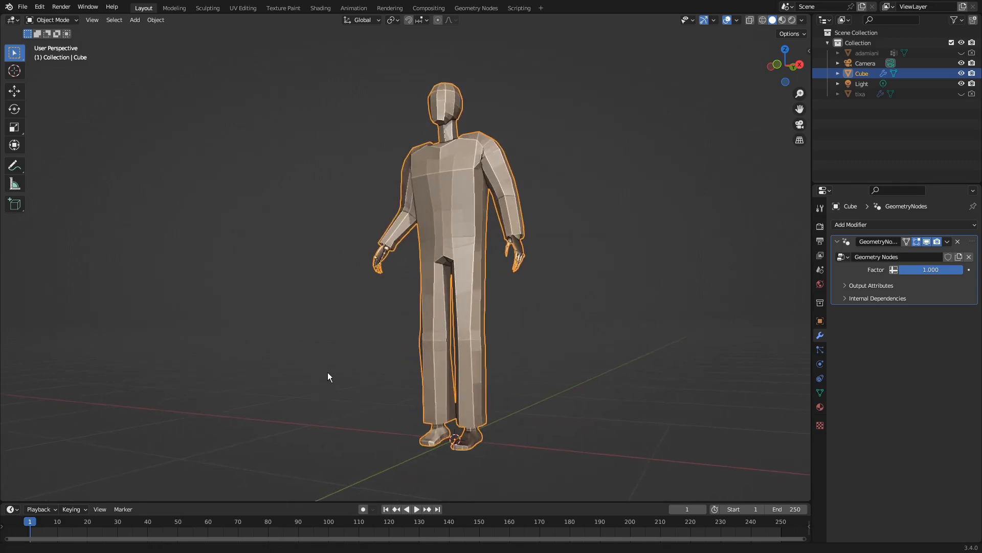
pyautogui.moveTo(565, 372)
pyautogui.mouseDown(button='middle')
pyautogui.moveTo(539, 371)
pyautogui.moveTo(555, 375)
pyautogui.mouseUp(button='middle')
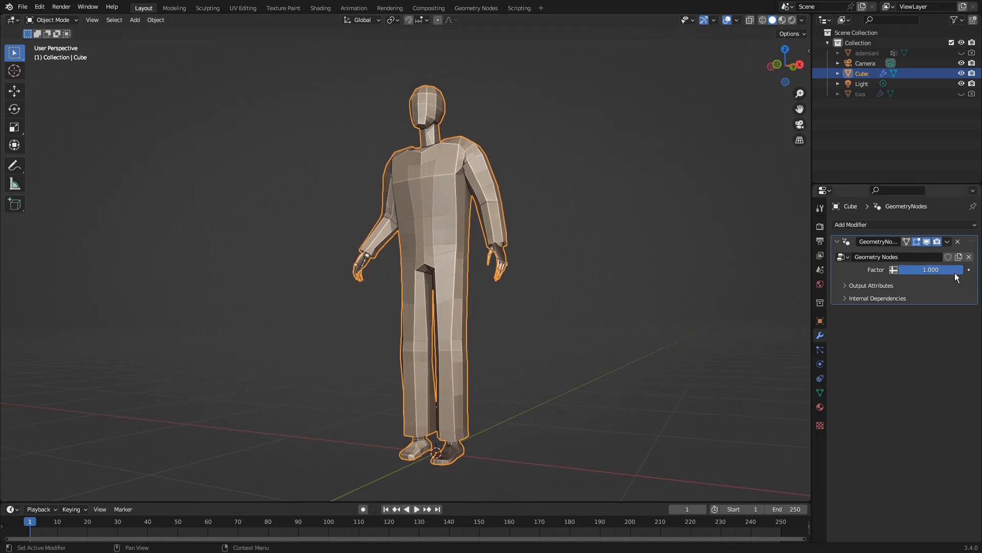
pyautogui.moveTo(962, 270)
pyautogui.mouseDown()
pyautogui.moveTo(897, 270)
pyautogui.moveTo(964, 269)
pyautogui.mouseUp()
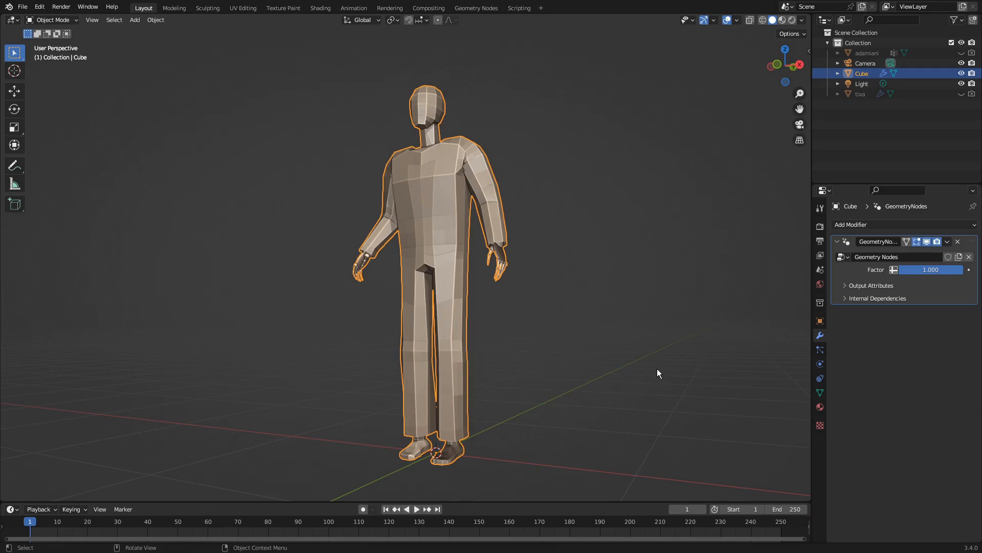